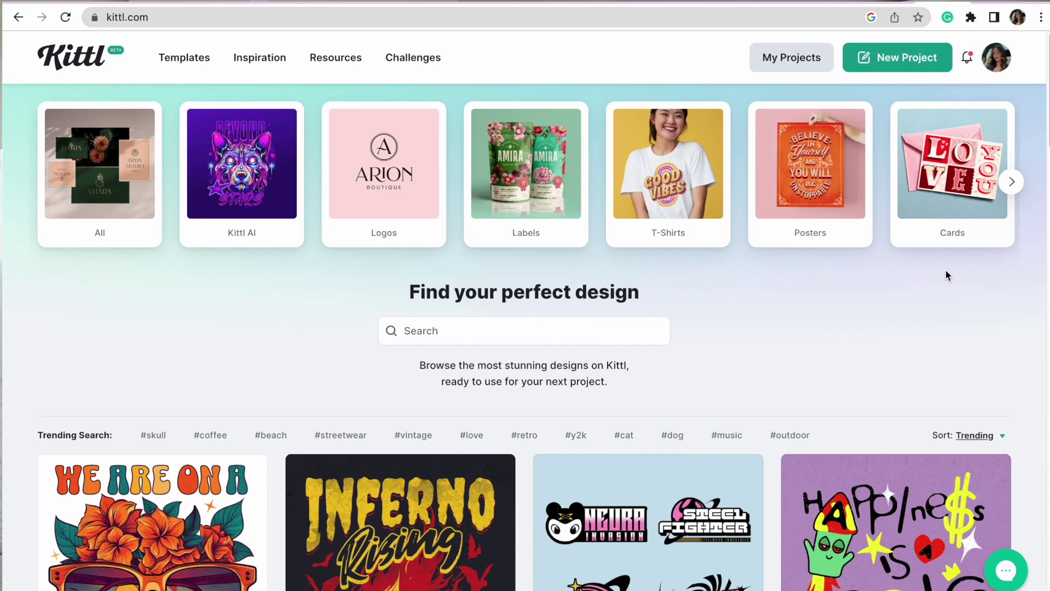
- Create a new project with the Poster Small artboard preset, 16" x 20"
scroll(1044, 152, down, 6)
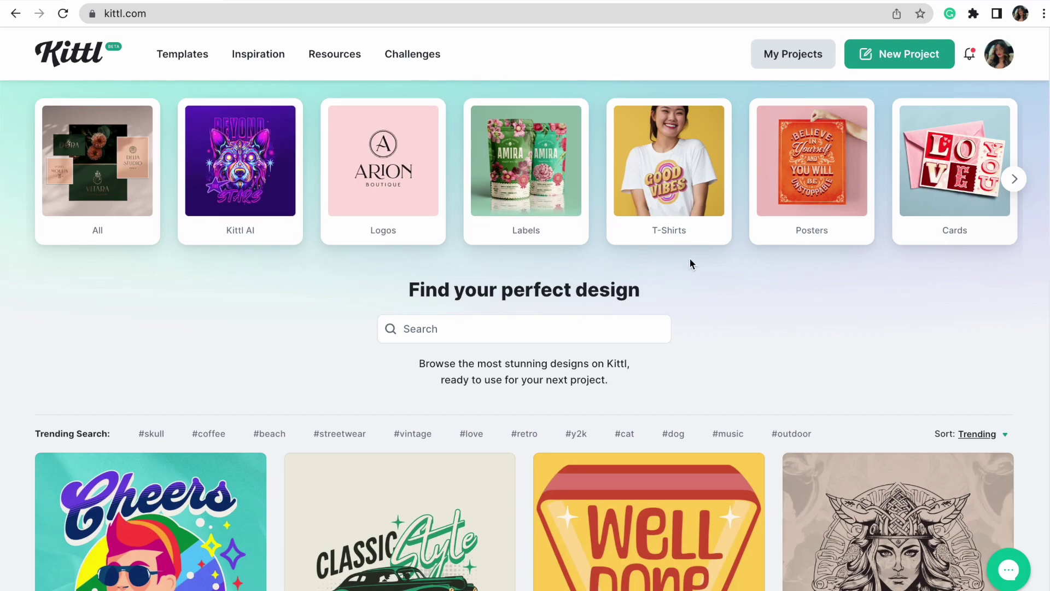
click(896, 59)
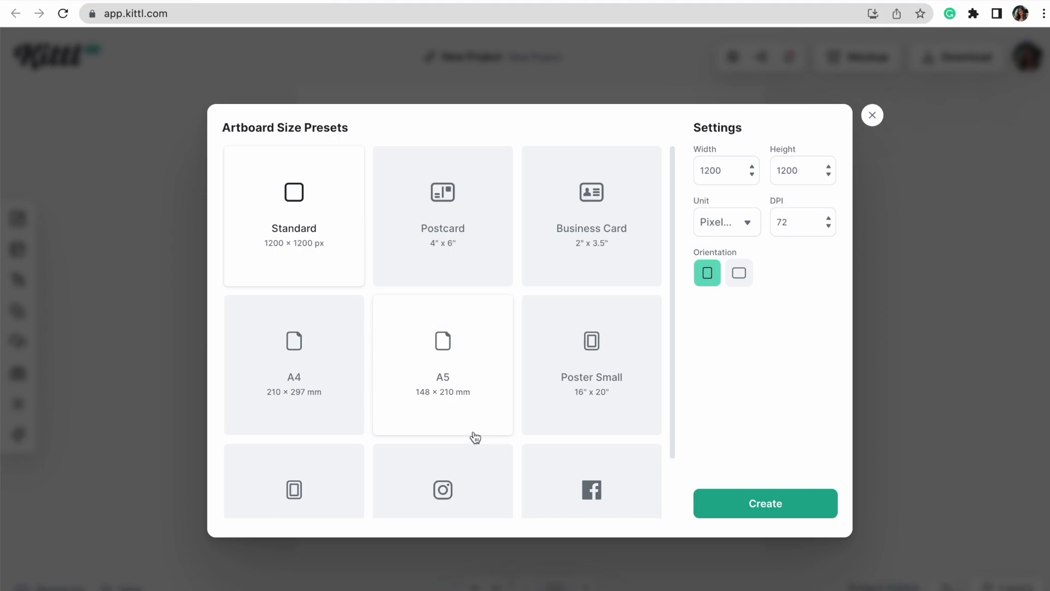
click(634, 360)
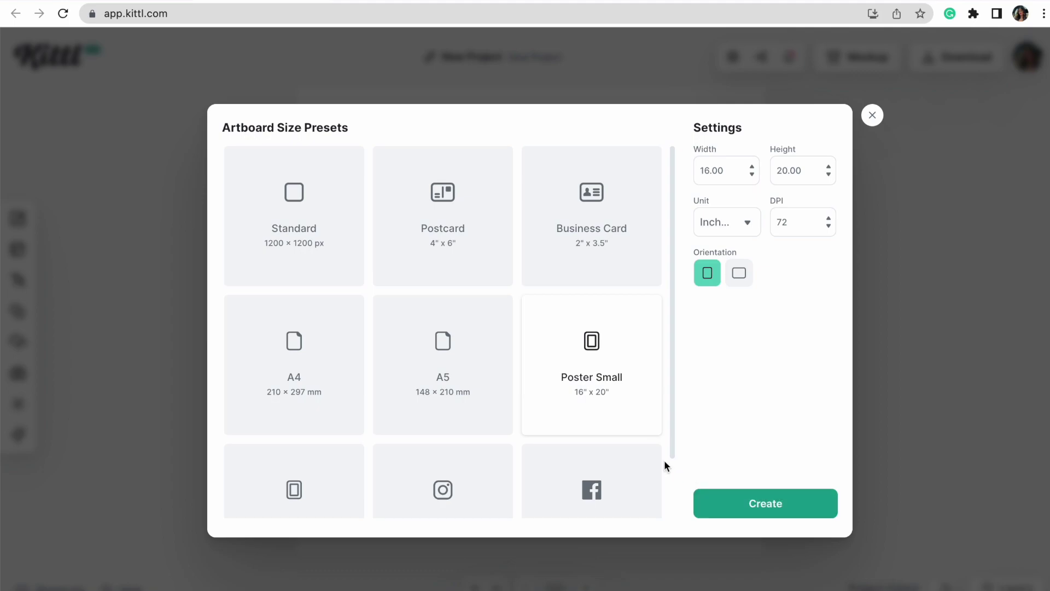
click(745, 492)
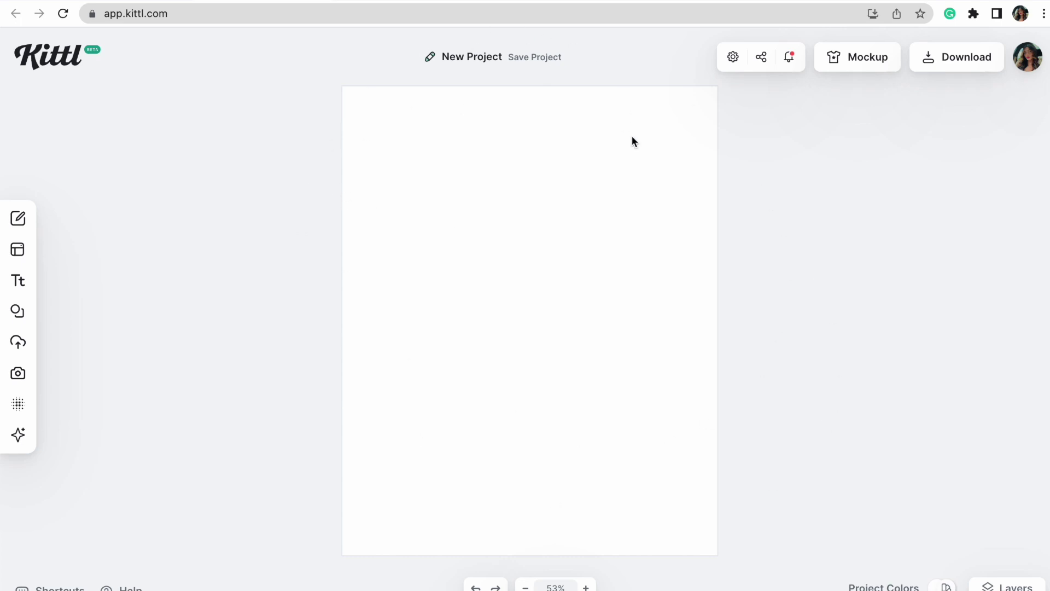
- Open the Kittl AI image generator and browse its full range of image, clipart, vector and pattern styles
mouse_move(12, 340)
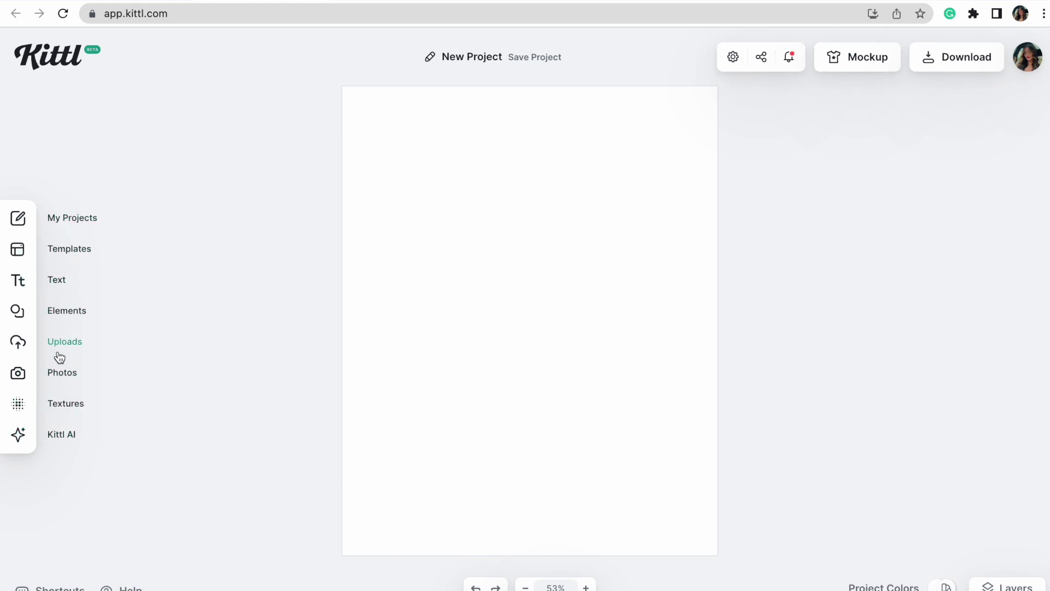
click(55, 253)
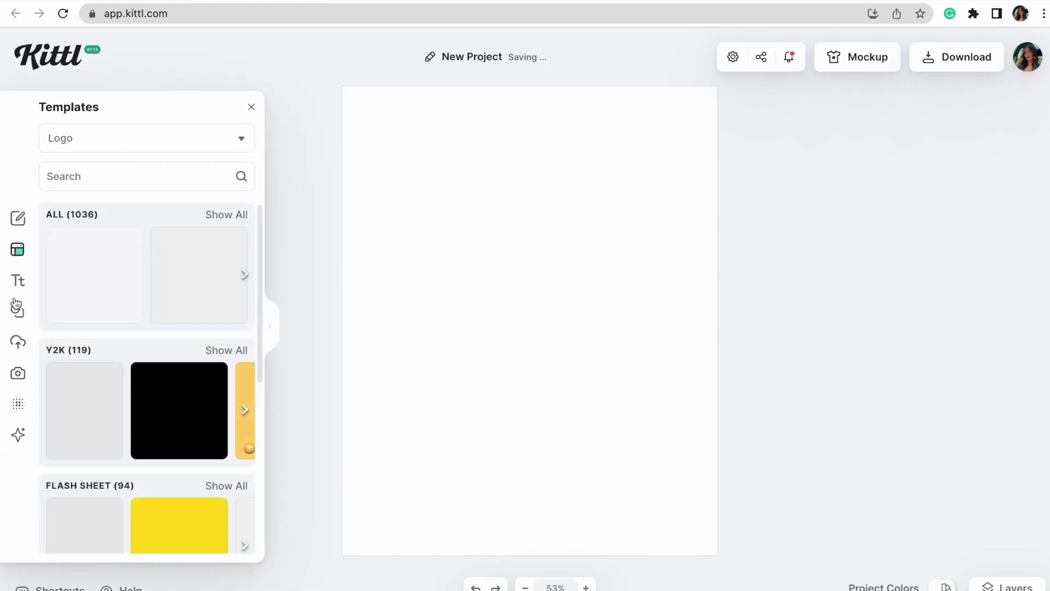
click(19, 437)
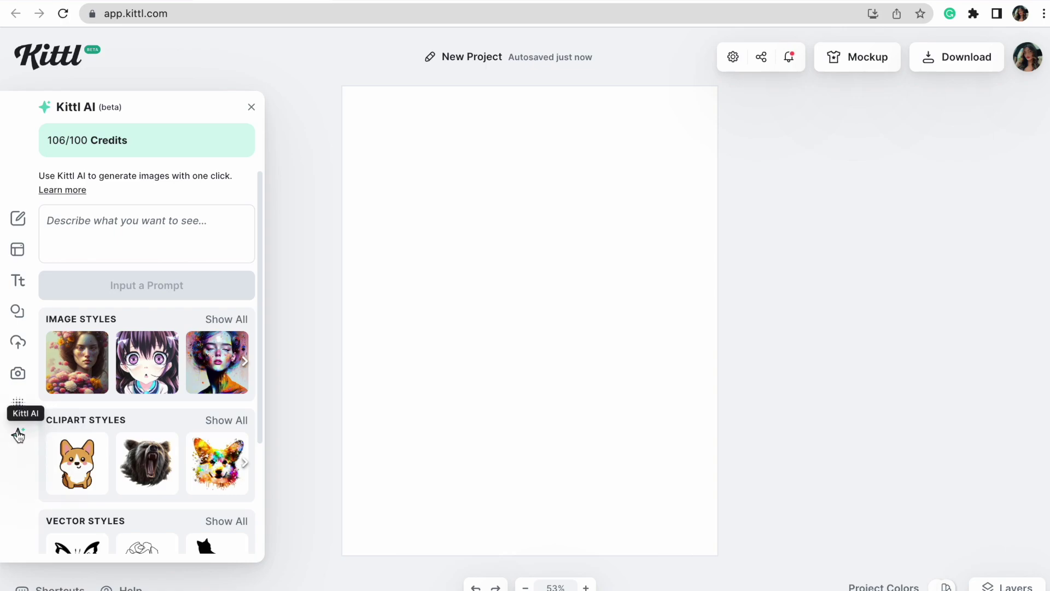
drag(256, 217, 258, 320)
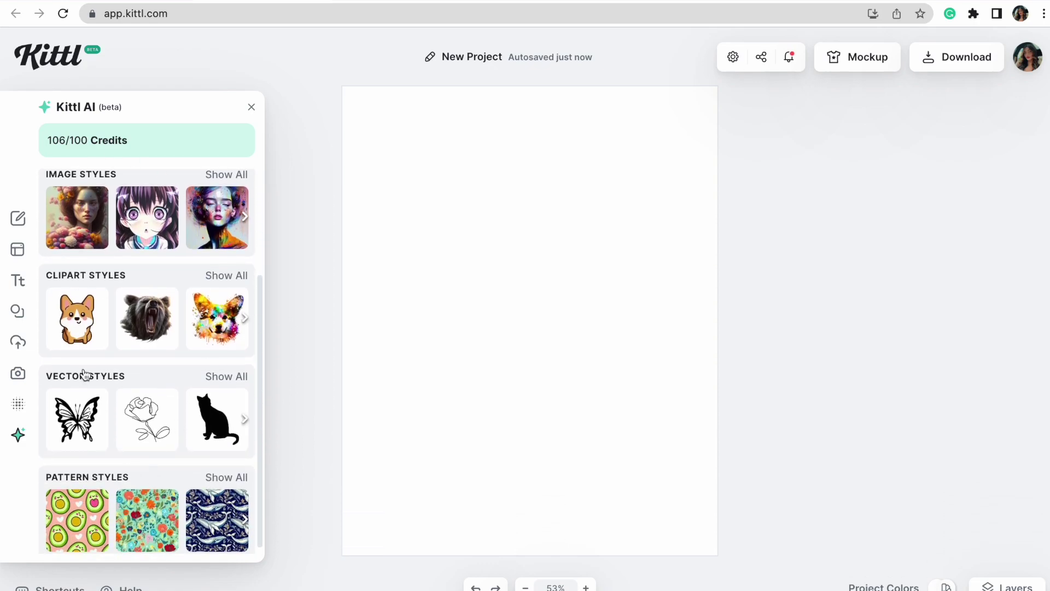
click(226, 174)
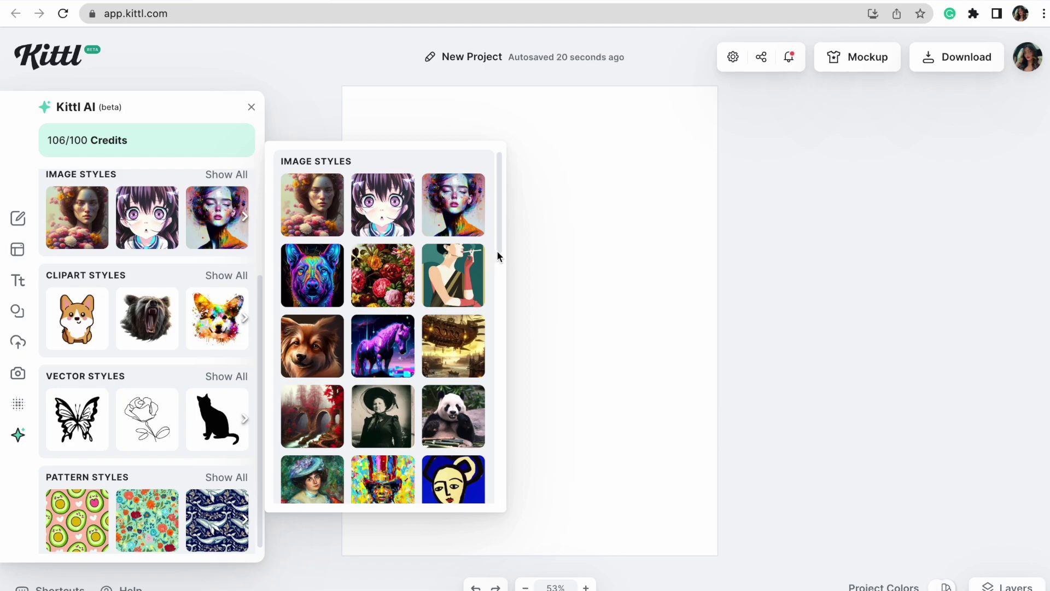
scroll(497, 285, down, 10)
scroll(496, 285, up, 9)
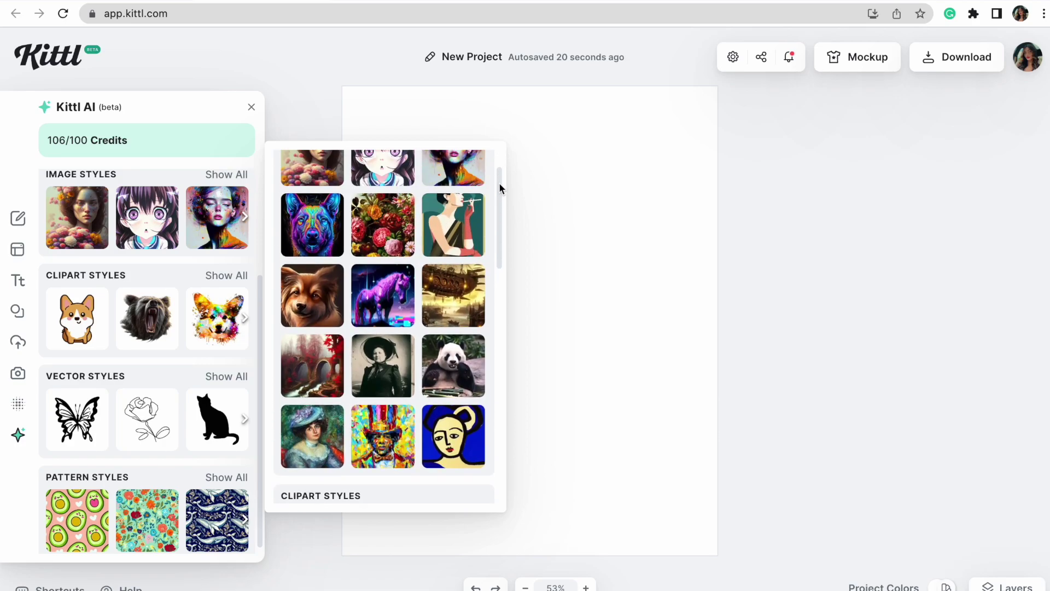
scroll(500, 188, down, 3)
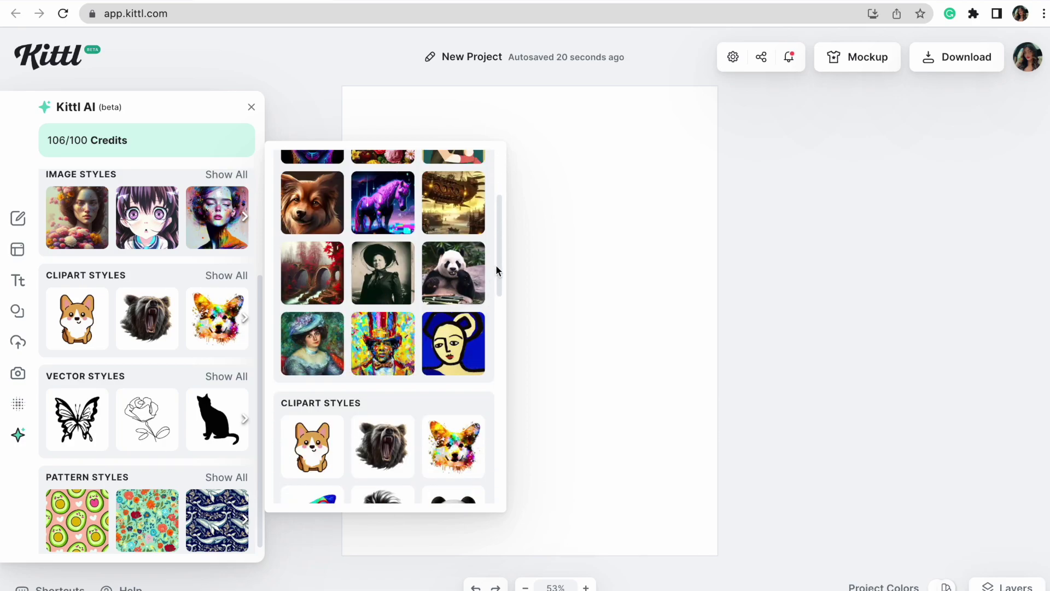
scroll(497, 289, down, 4)
scroll(497, 328, up, 1)
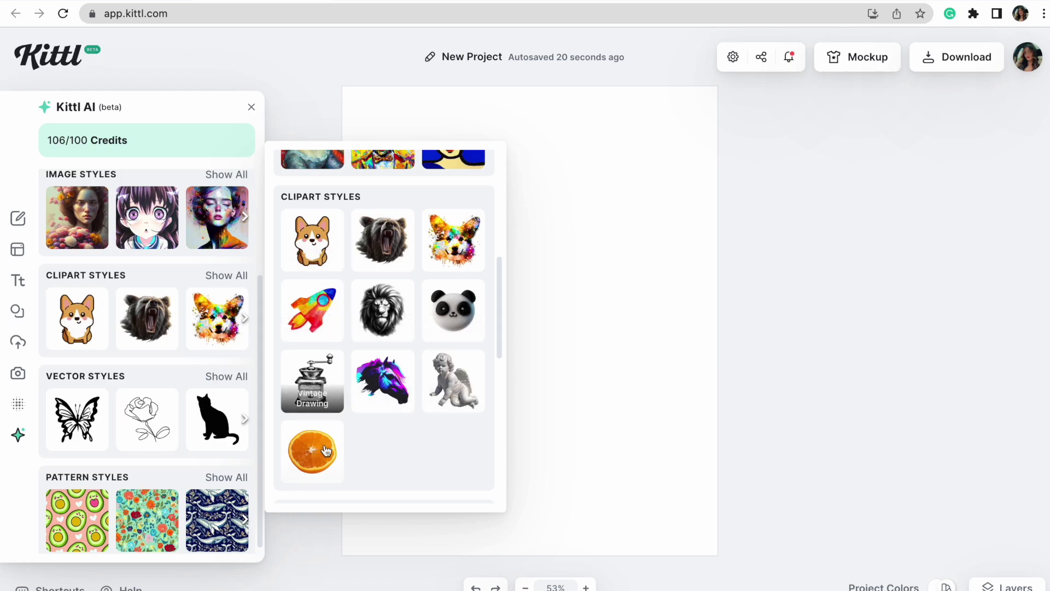
drag(497, 323, 499, 479)
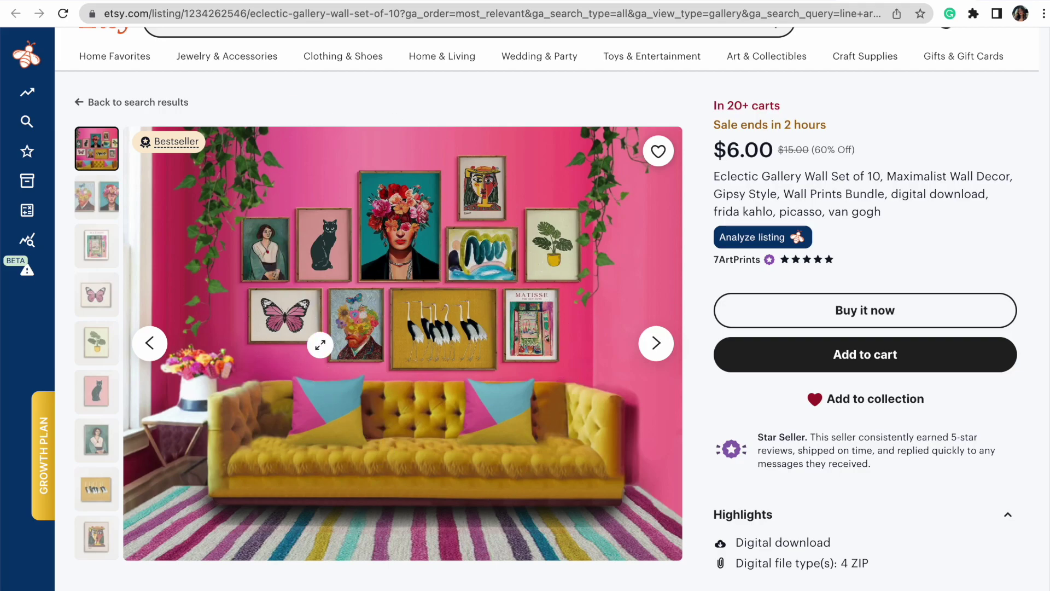
- Switch to the Etsy listing for the Eclectic Gallery Wall Set of 10 and review its sales analysis
click(754, 237)
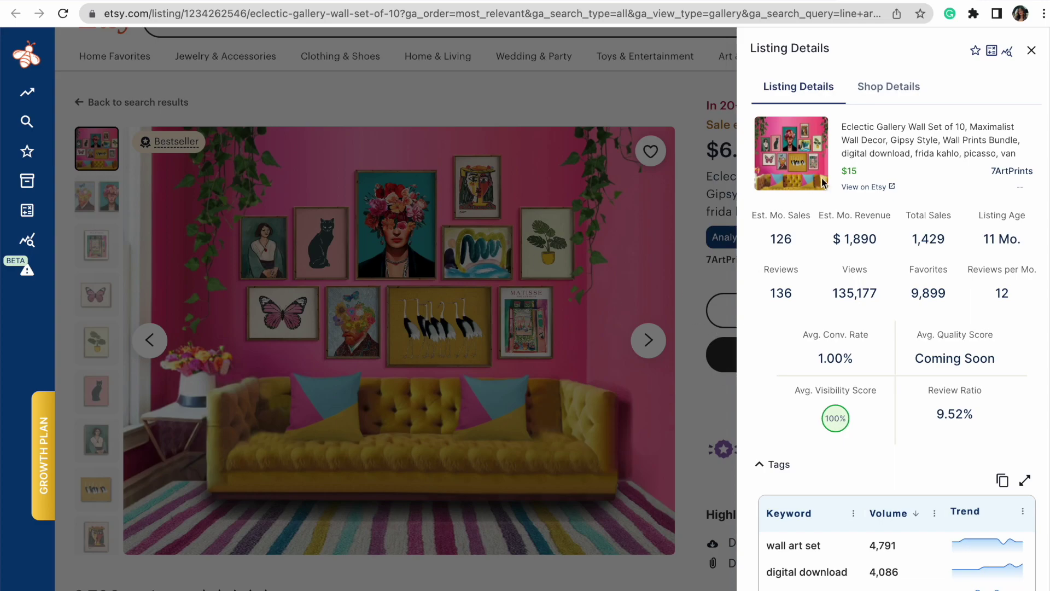
mouse_move(841, 239)
click(579, 354)
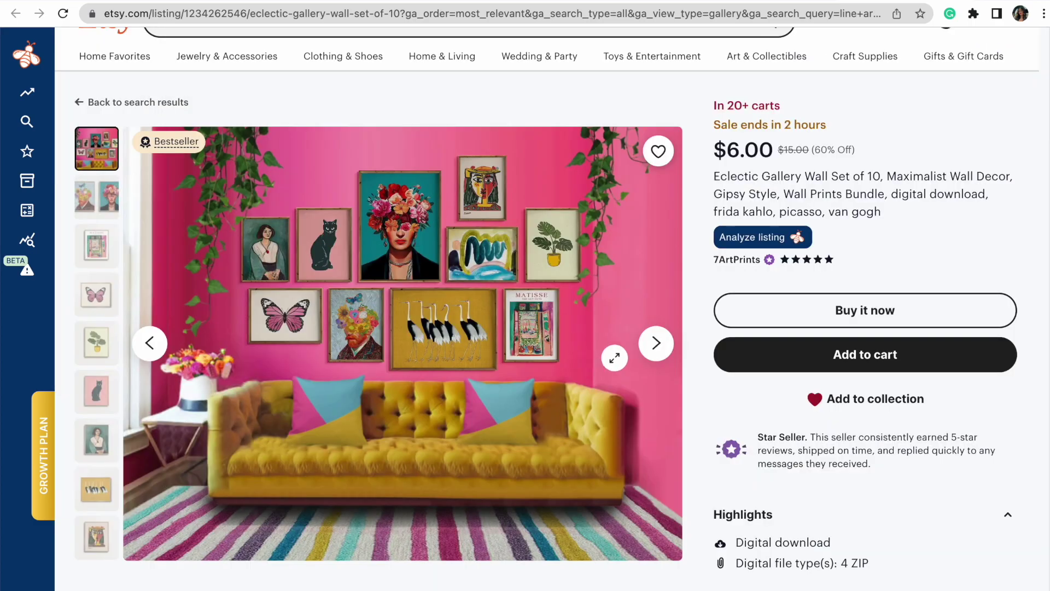
- Look through the listing's individual print photos, including the potted plant, black cat, cranes, abstract portrait and butterfly
click(109, 363)
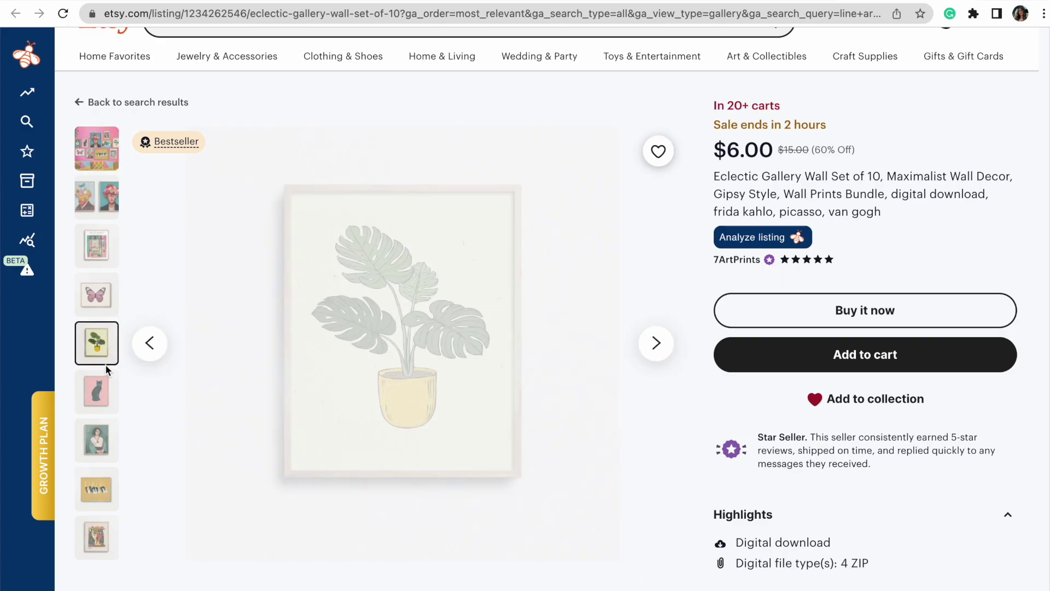
click(100, 385)
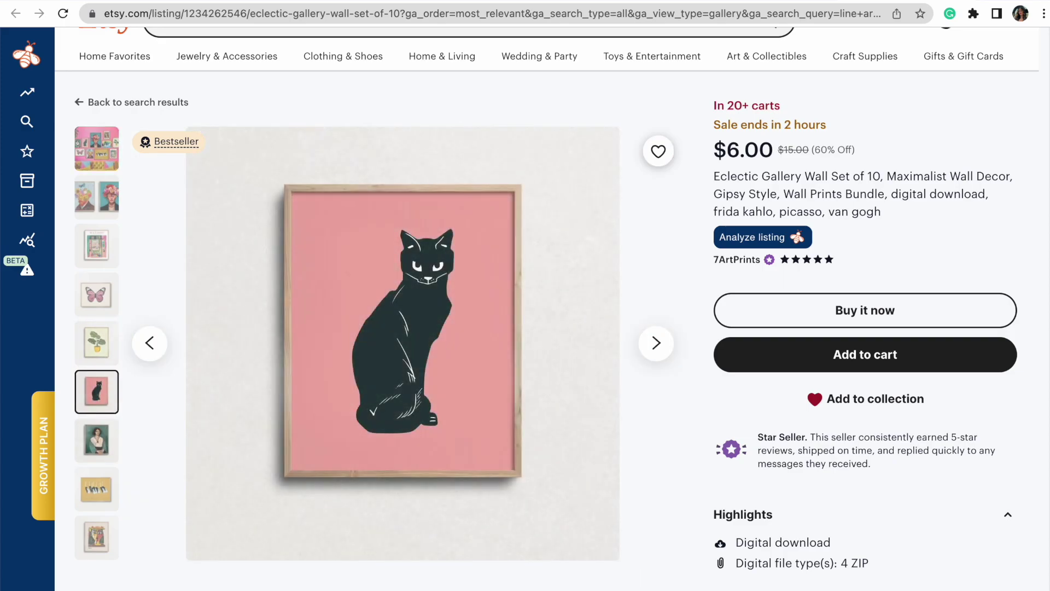
click(99, 440)
click(97, 490)
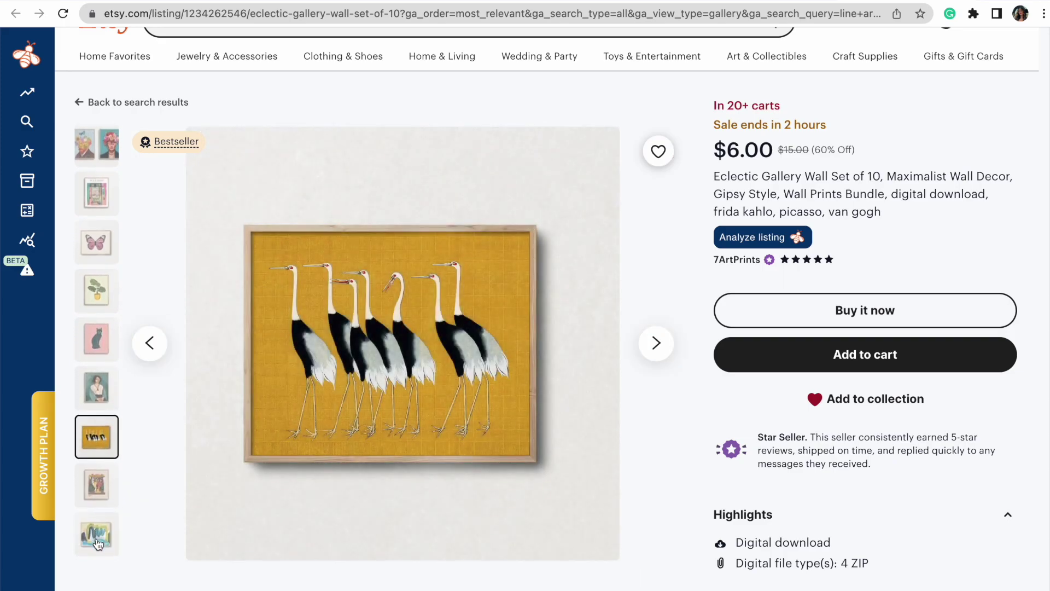
click(96, 533)
click(97, 494)
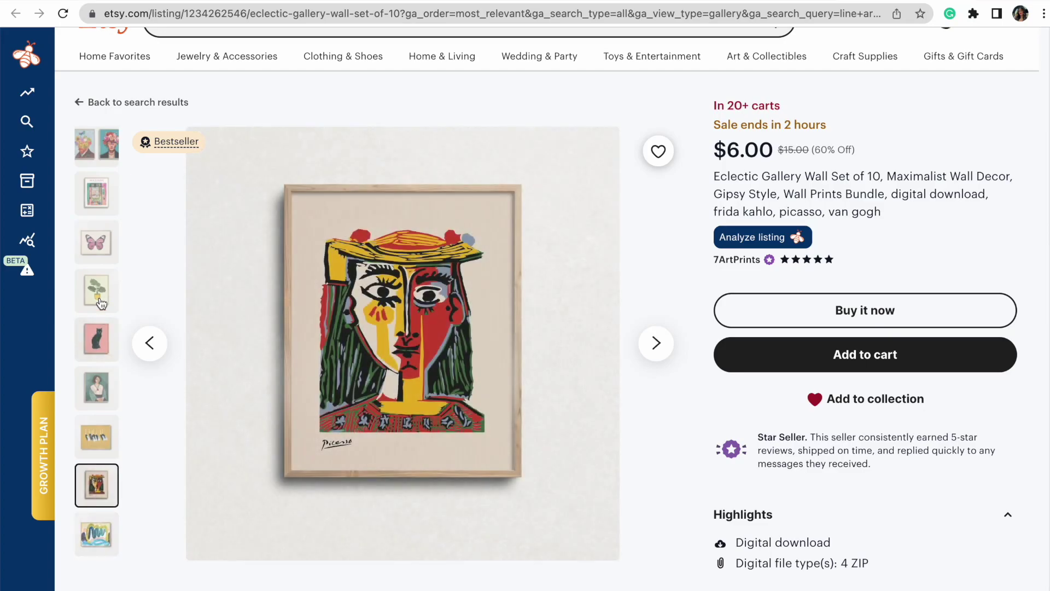
click(97, 290)
click(95, 237)
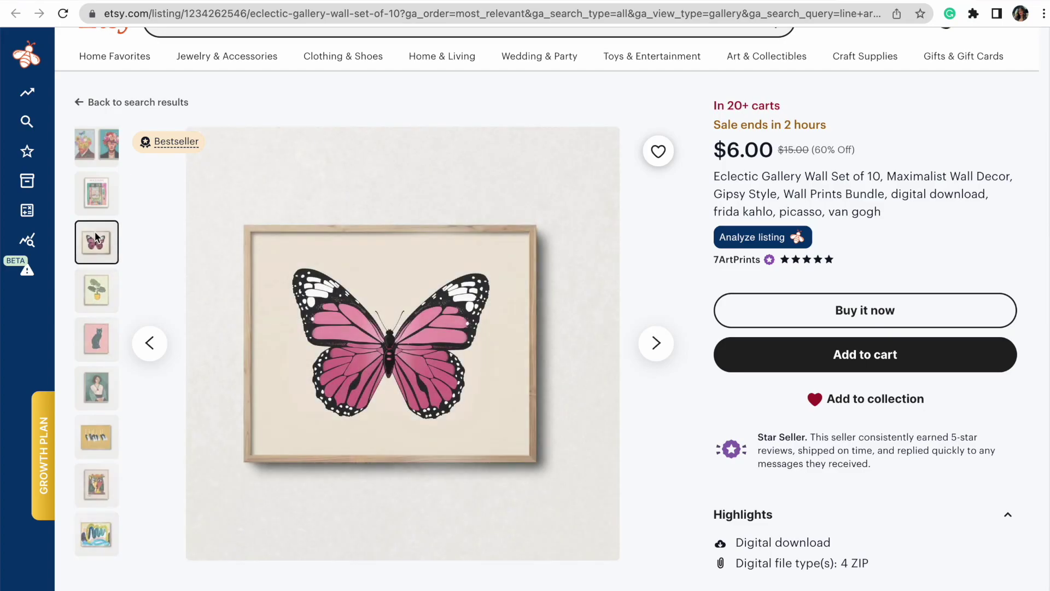
click(94, 155)
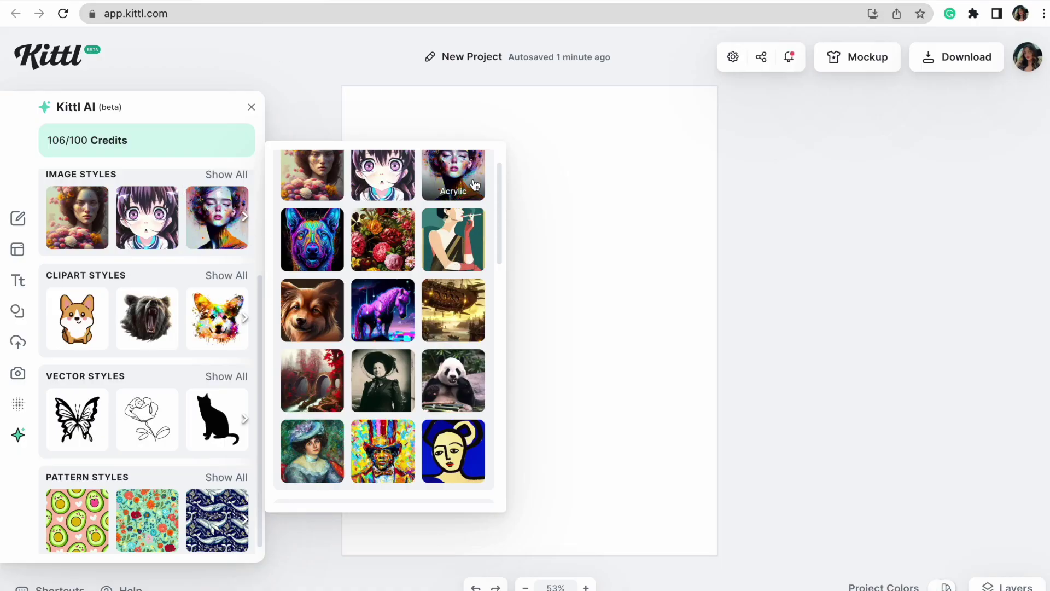
- Return to Kittl and generate an Impressionism-style image from the prompt "blue butterfly with pink background"
scroll(497, 190, up, 1)
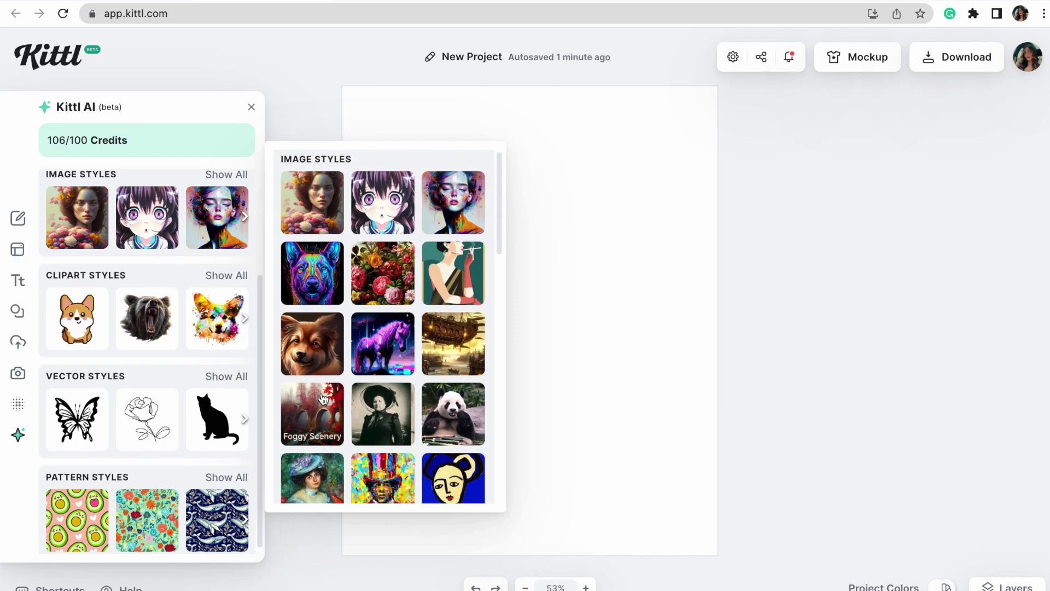
scroll(501, 257, down, 2)
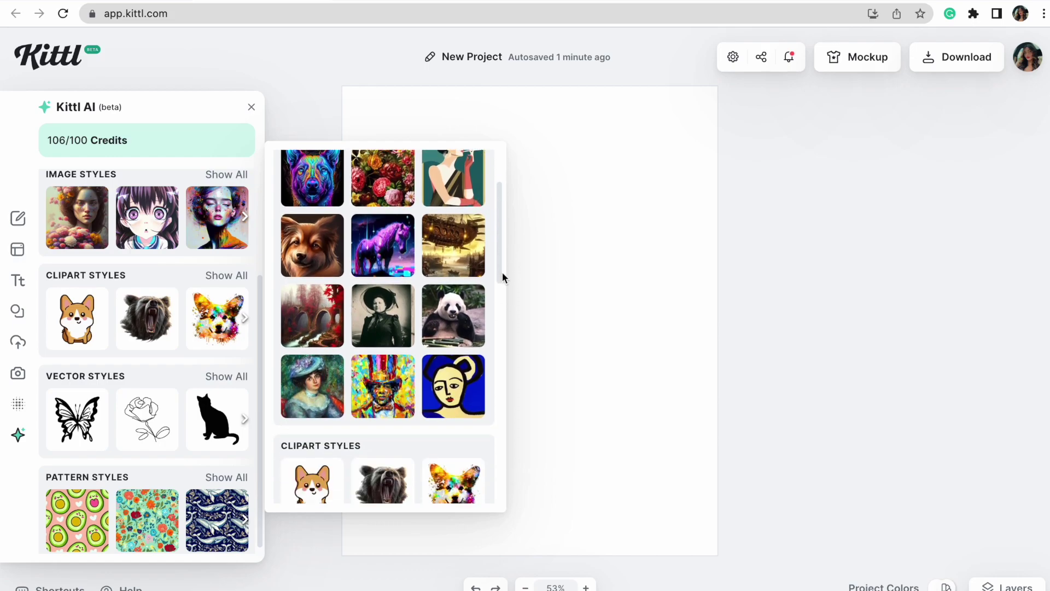
click(303, 363)
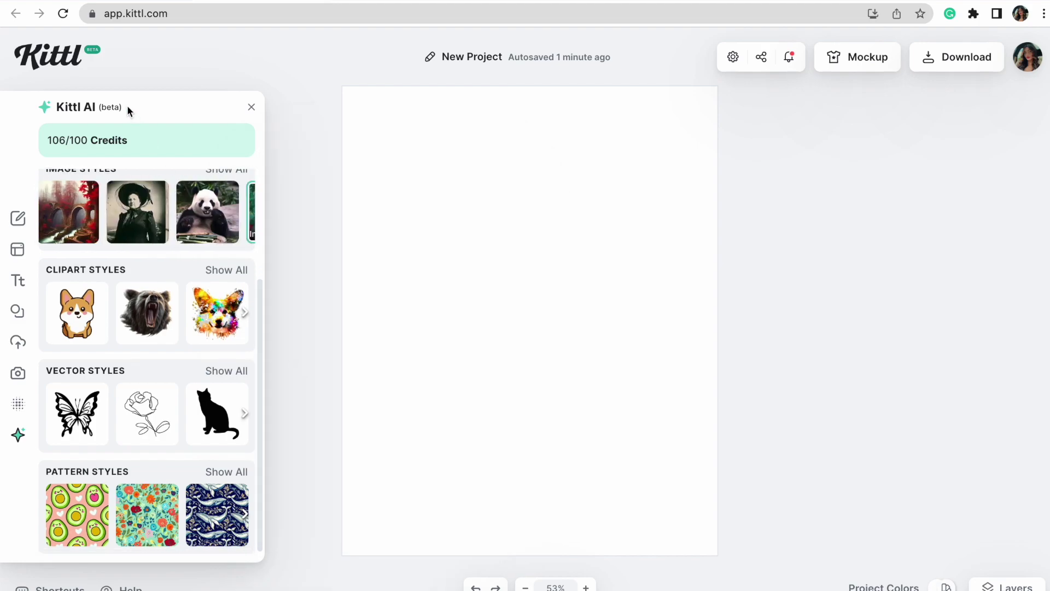
drag(254, 297, 256, 186)
click(192, 227)
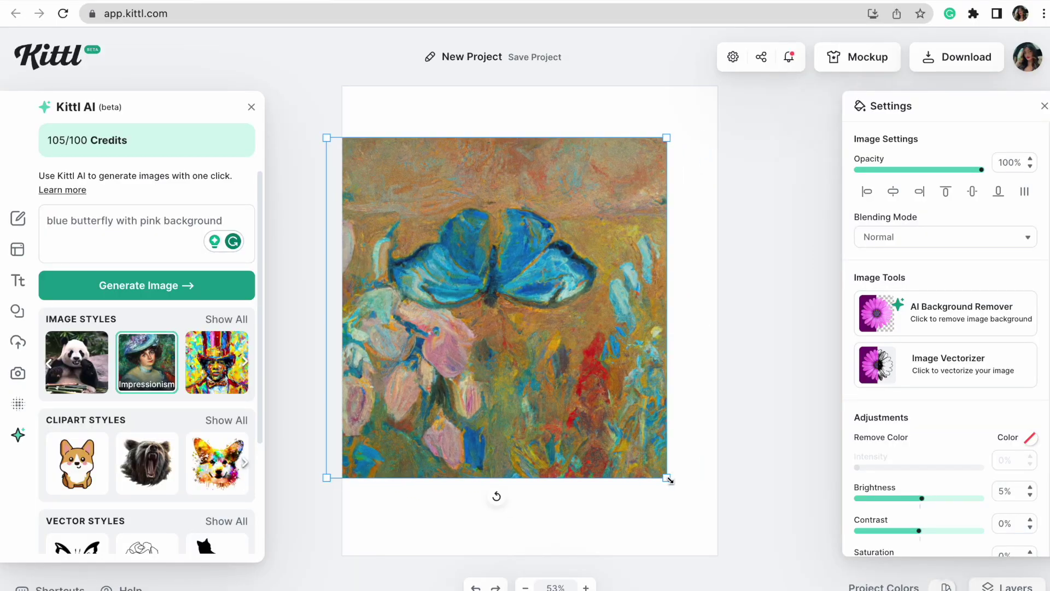
- Resize the generated Impressionism butterfly image to nearly the artboard's width and position it in the lower part of the artboard
drag(670, 481, 720, 492)
drag(591, 422, 626, 445)
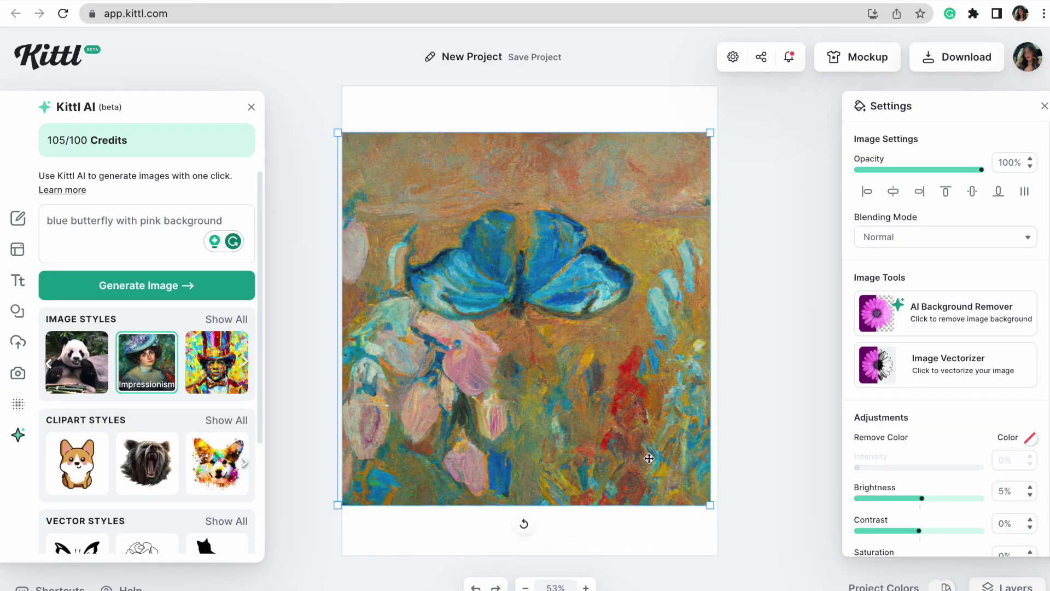
drag(713, 509, 678, 492)
click(186, 230)
drag(452, 295, 473, 322)
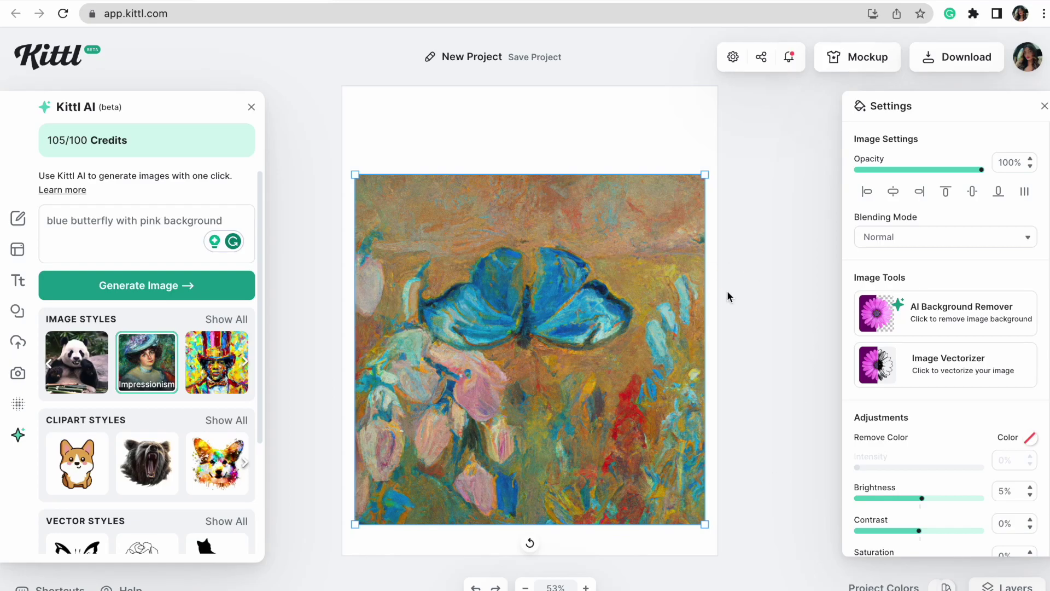
- Generate an Art Deco version of the same butterfly prompt and place it over the Impressionism image
click(228, 320)
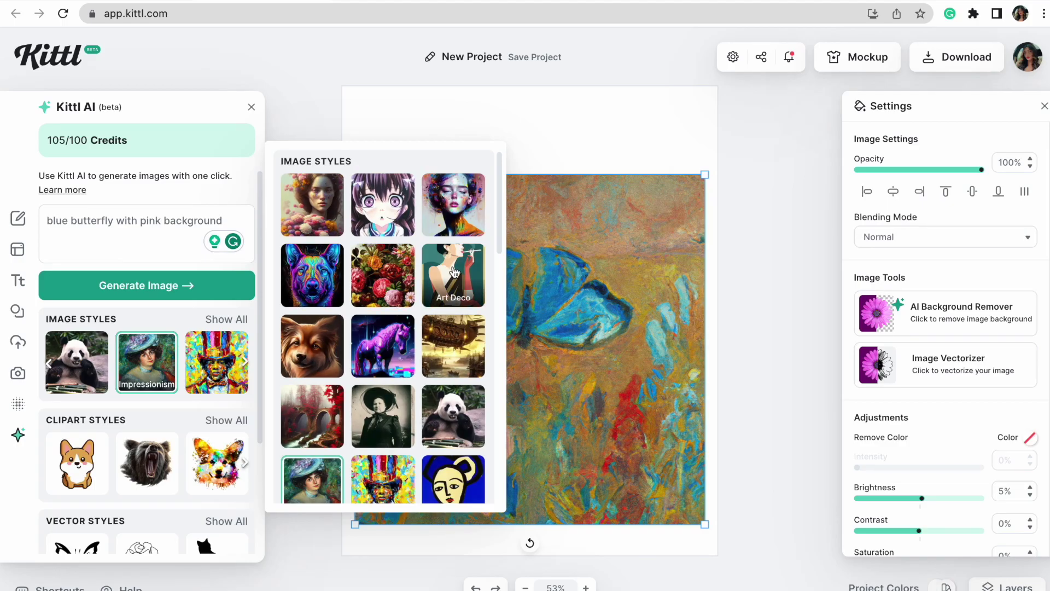
click(453, 272)
drag(261, 322, 259, 168)
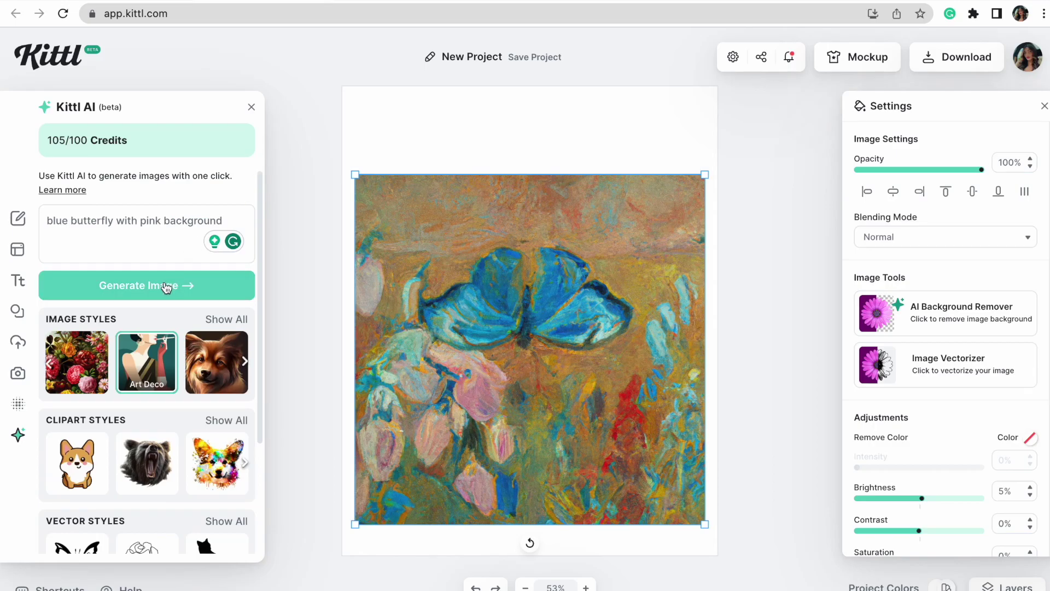
click(144, 293)
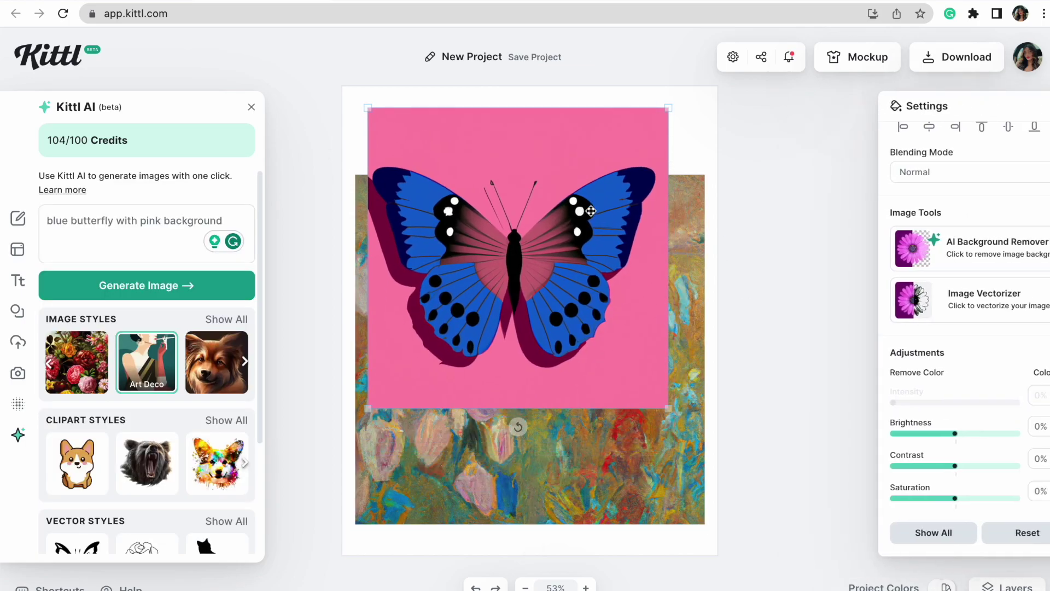
click(751, 286)
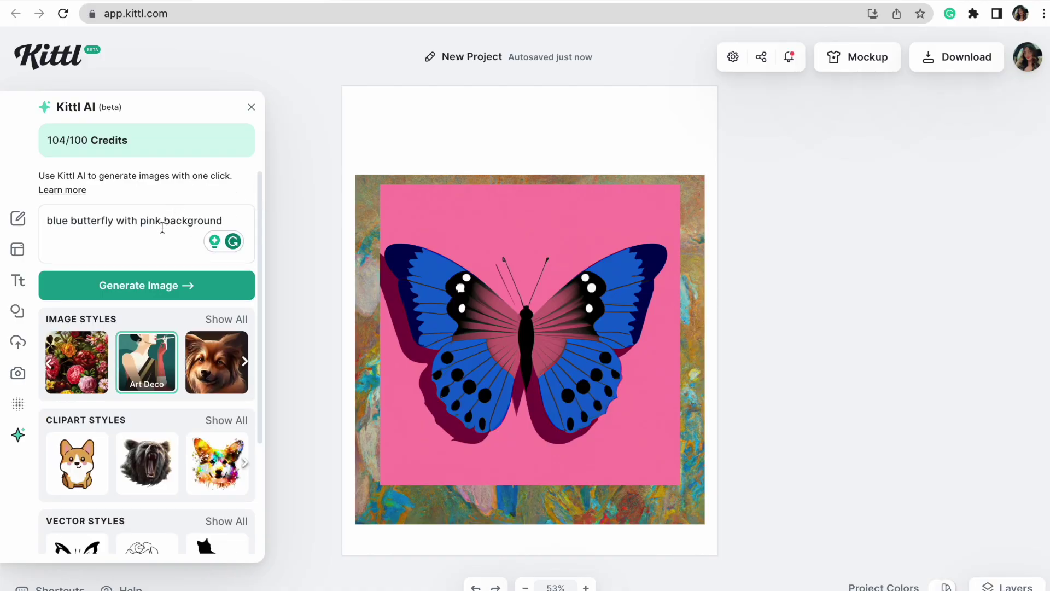
click(227, 225)
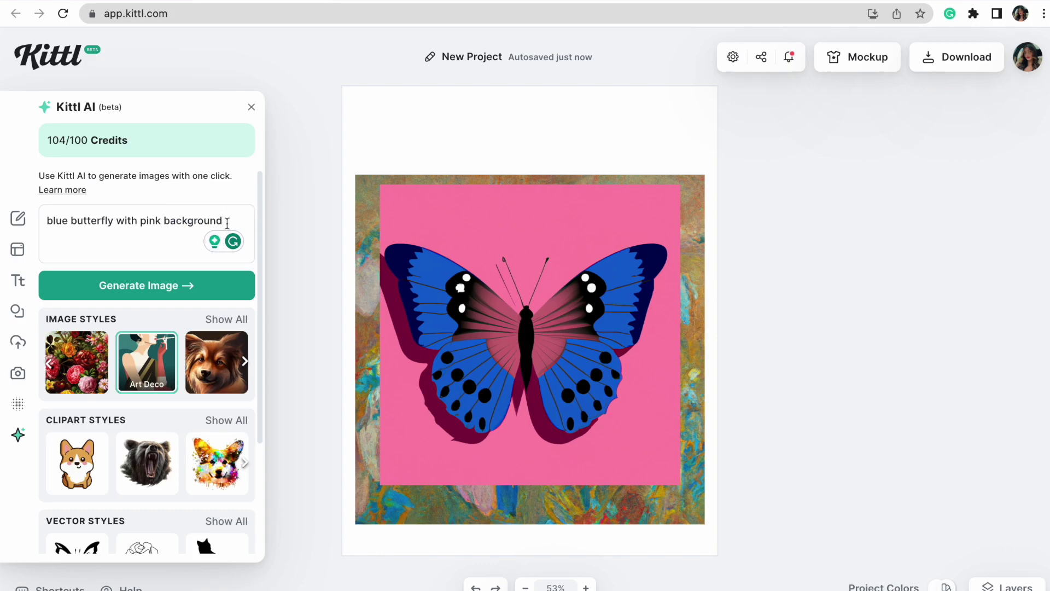
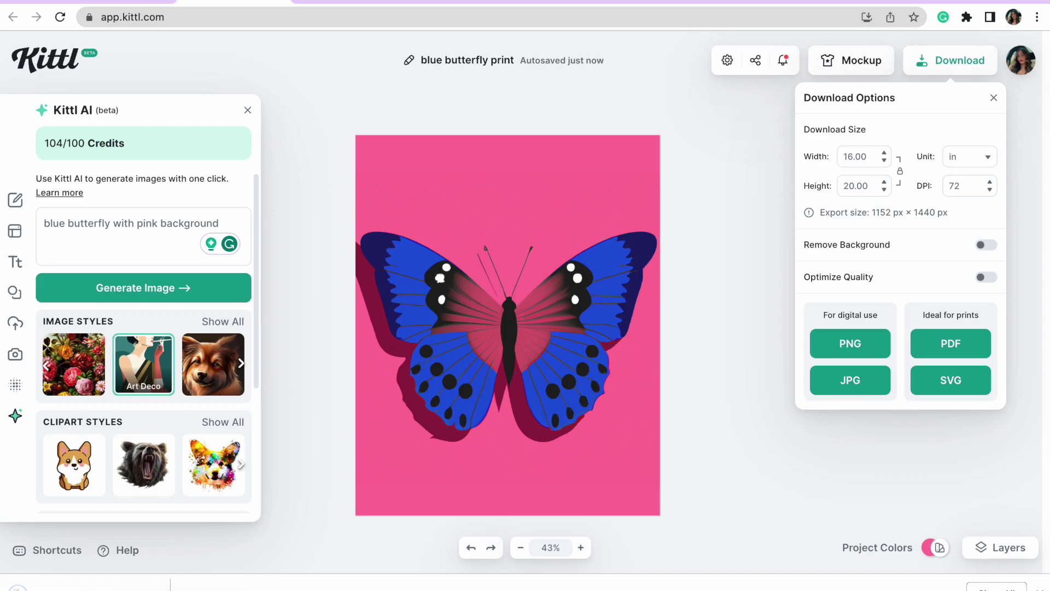
- Dismiss the download options and select the blue butterfly image on the artboard
click(350, 489)
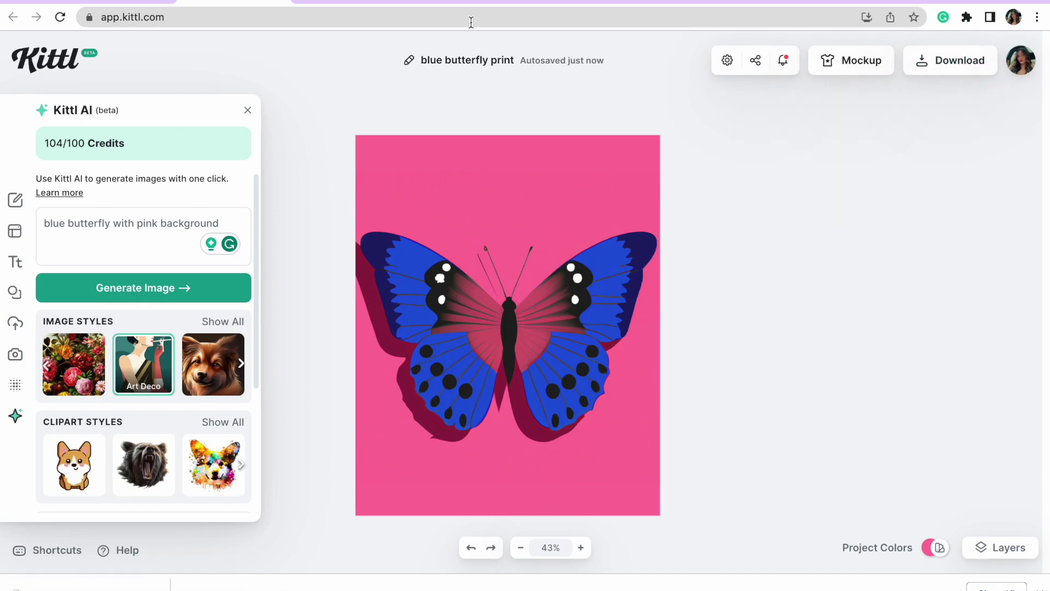
click(478, 171)
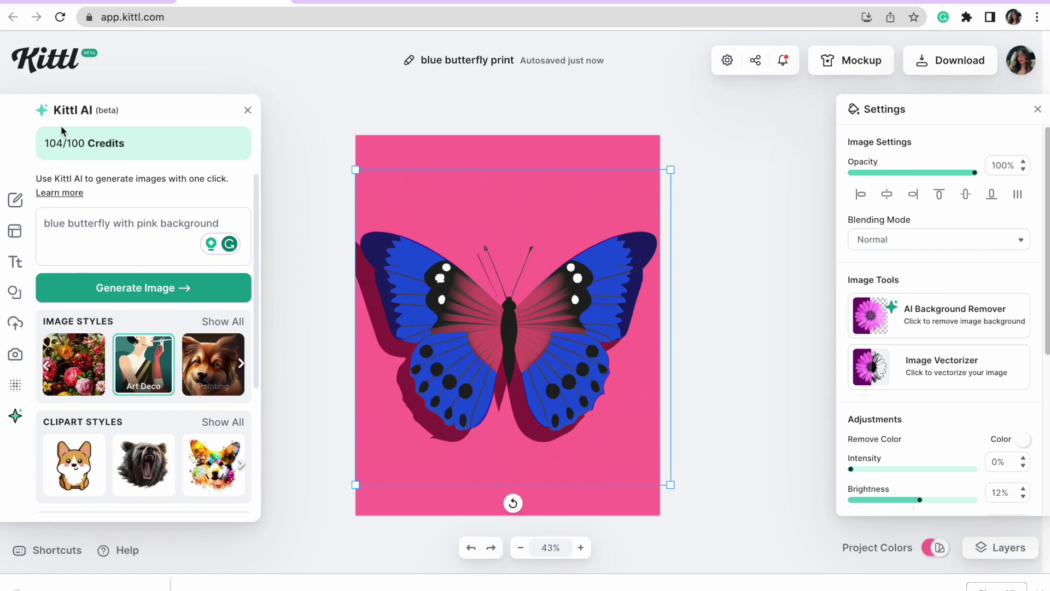
- Switch to the Kittl home page and start a new project
click(159, 3)
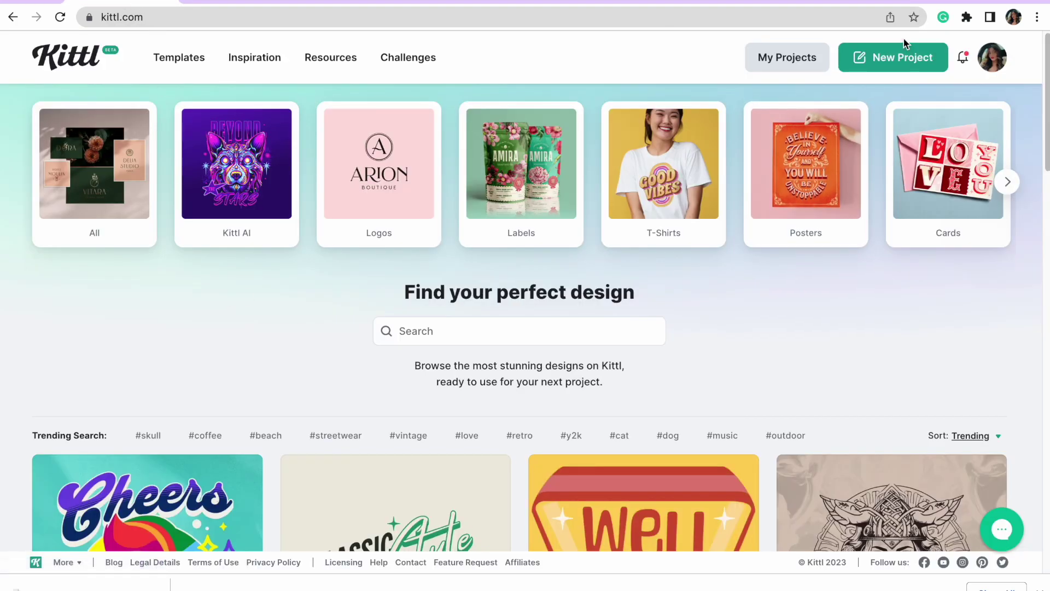
click(903, 48)
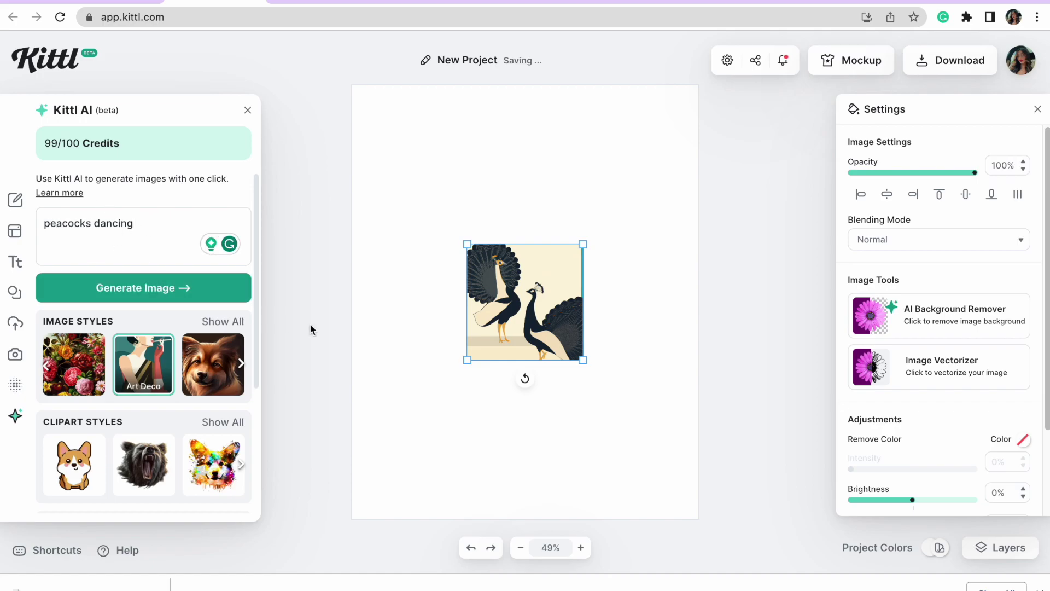
- Enlarge the generated Art Deco "peacocks dancing" image and position it against the artboard's lower edge
click(395, 299)
click(543, 331)
drag(583, 360, 673, 521)
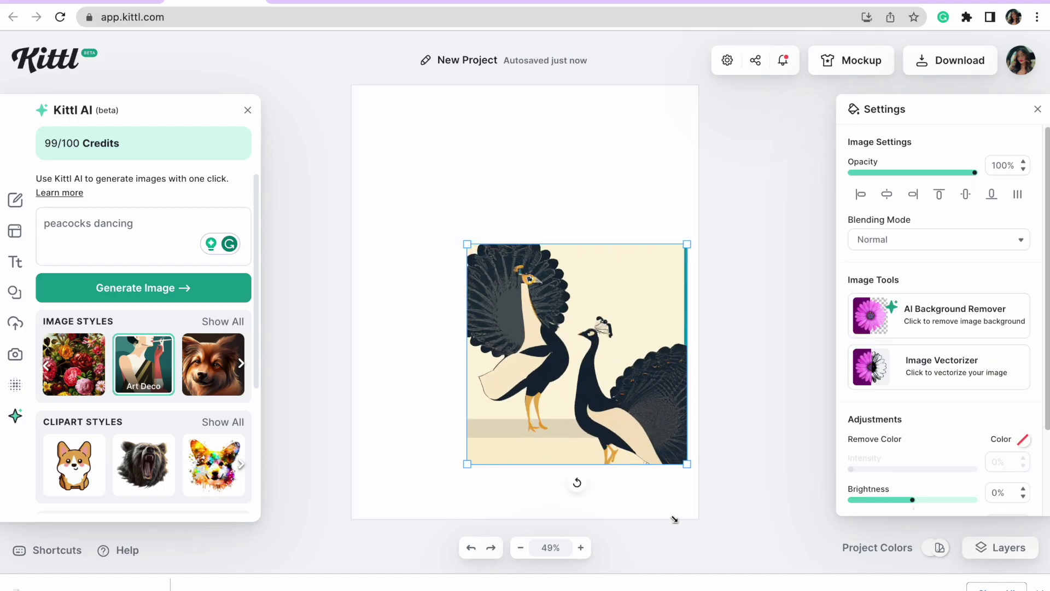
drag(552, 377, 551, 437)
click(560, 206)
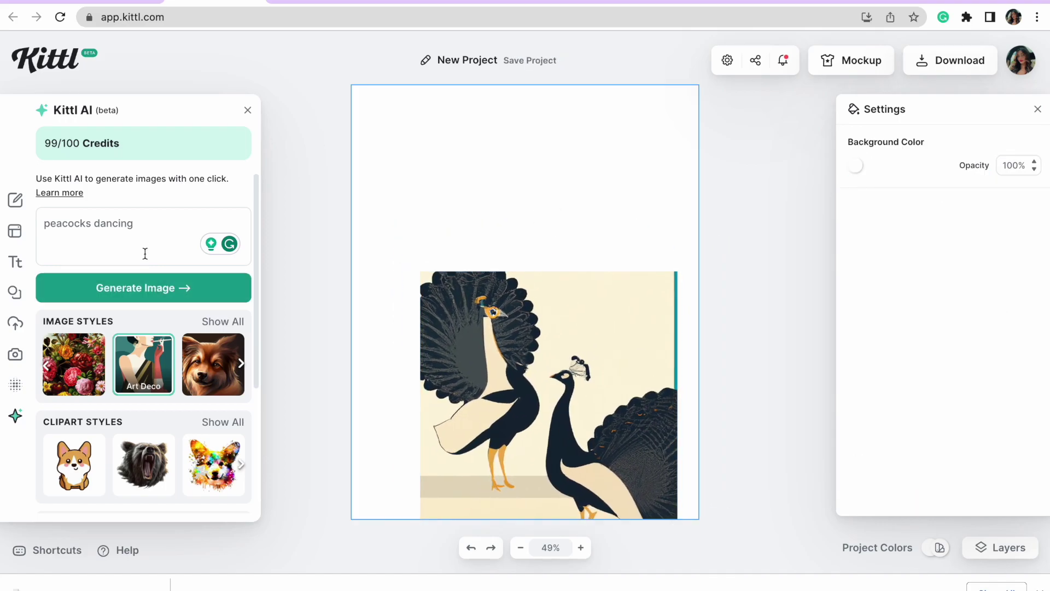
- Generate a second Art Deco "peacocks dancing" image, enlarge it in the artboard's upper-left area and shift the first image down and right
click(156, 284)
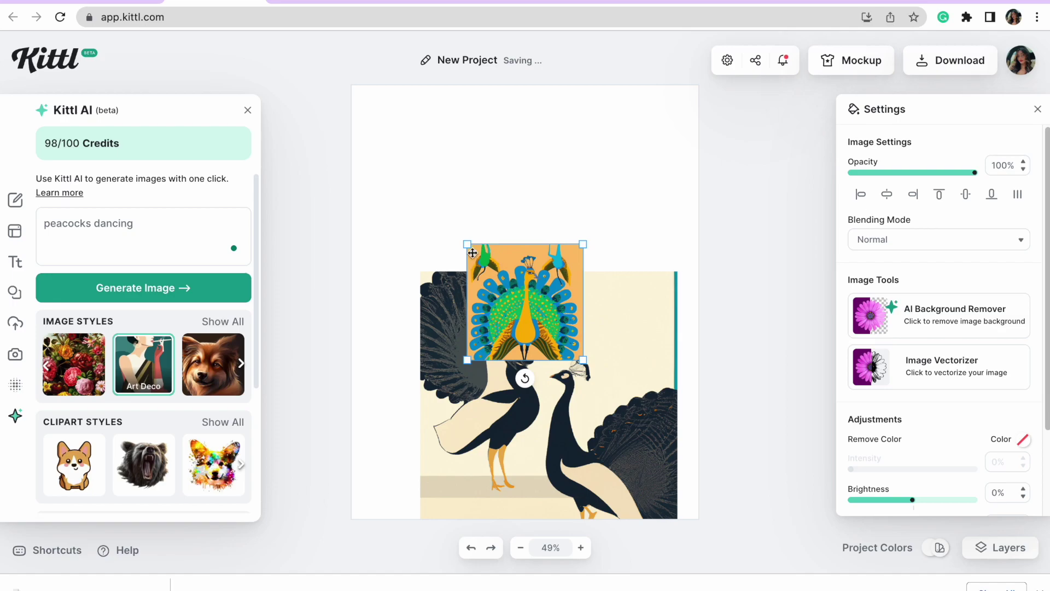
drag(468, 243, 383, 157)
drag(484, 260, 473, 207)
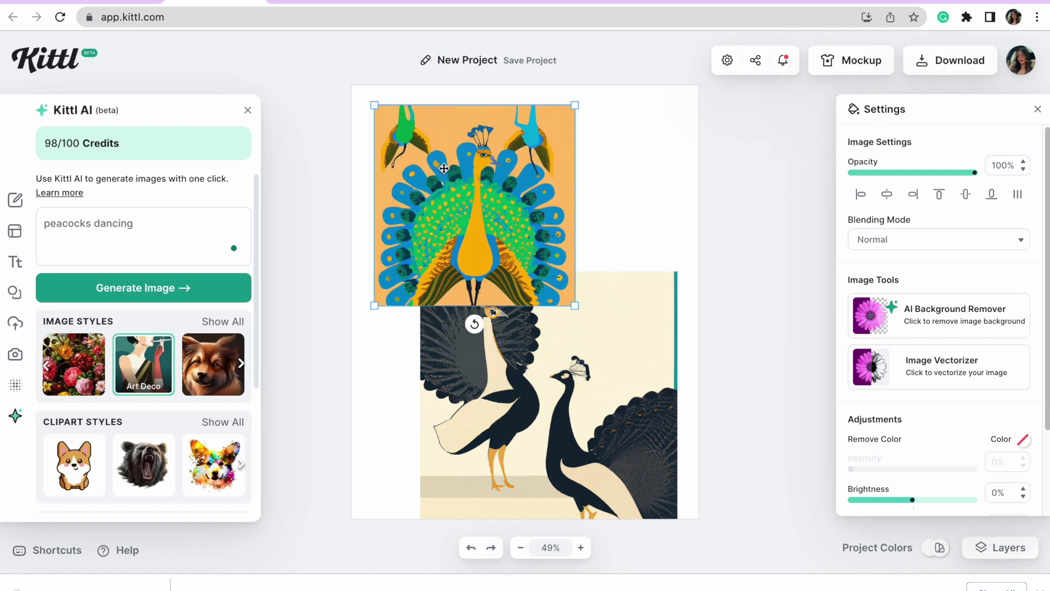
click(649, 221)
drag(607, 315, 642, 350)
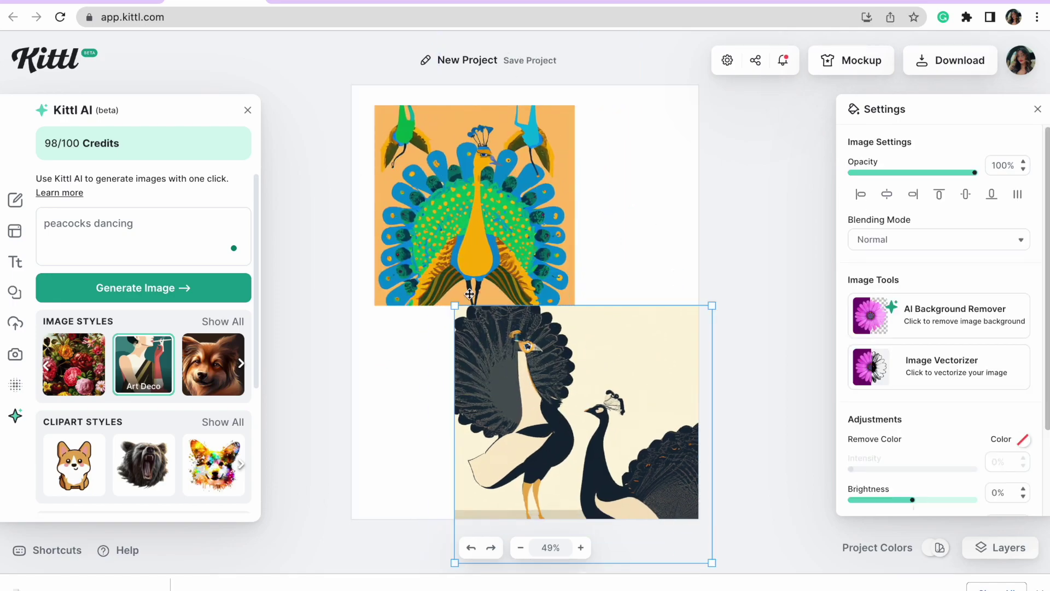
- Replace the two peacock images with a third "peacocks dancing" image, enlarged near the middle of the artboard
click(601, 239)
mouse_move(497, 407)
mouse_down()
mouse_move(491, 397)
mouse_move(504, 411)
mouse_up()
click(564, 189)
click(609, 181)
drag(530, 185, 496, 164)
click(581, 197)
drag(528, 202, 545, 219)
click(618, 268)
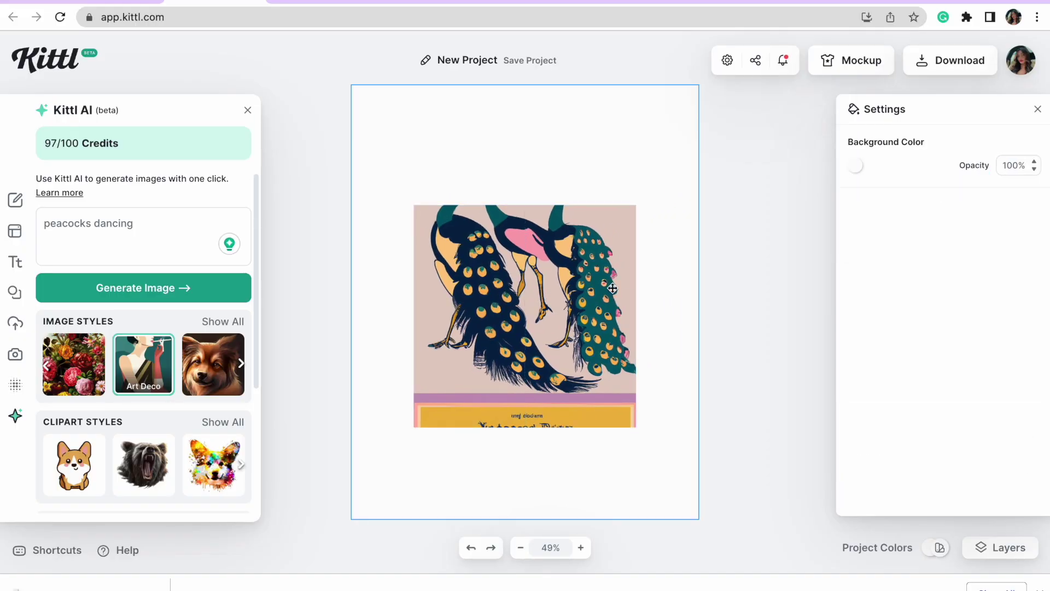
- Remove the background of the peacock image with the AI Background Remover
click(612, 288)
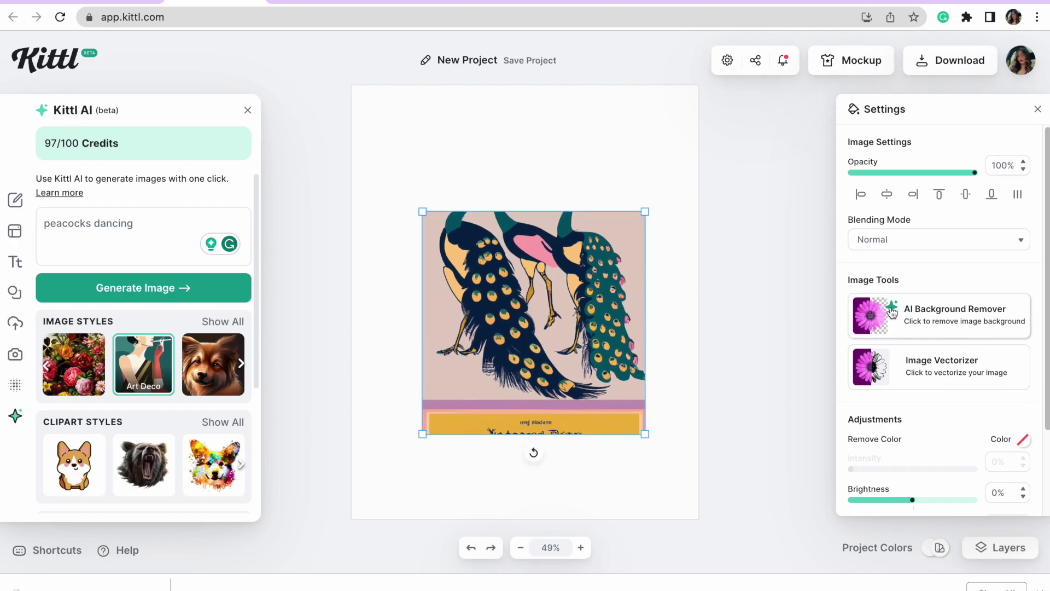
click(942, 315)
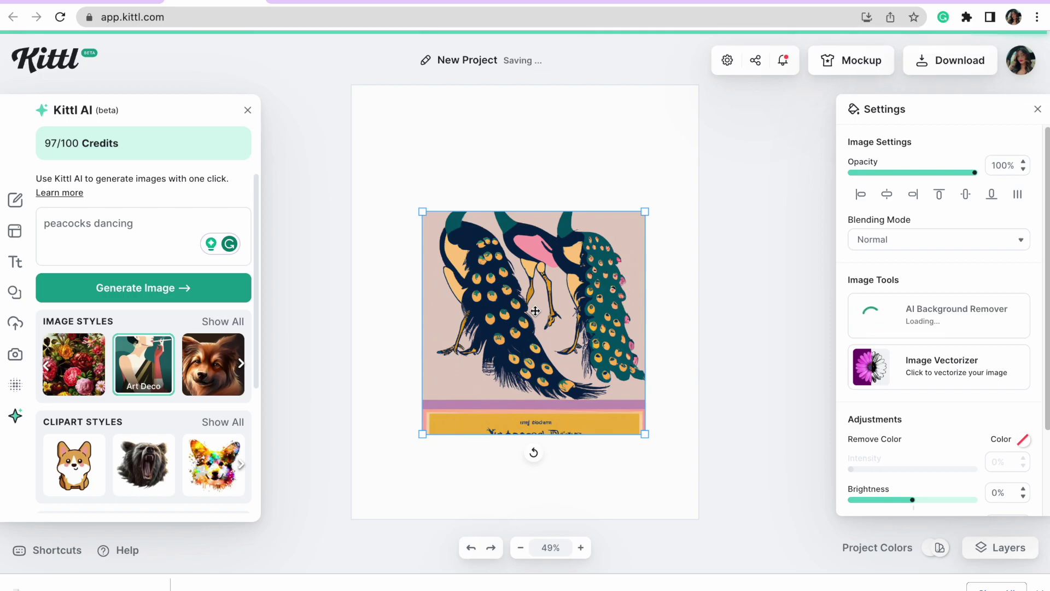
click(650, 306)
click(624, 301)
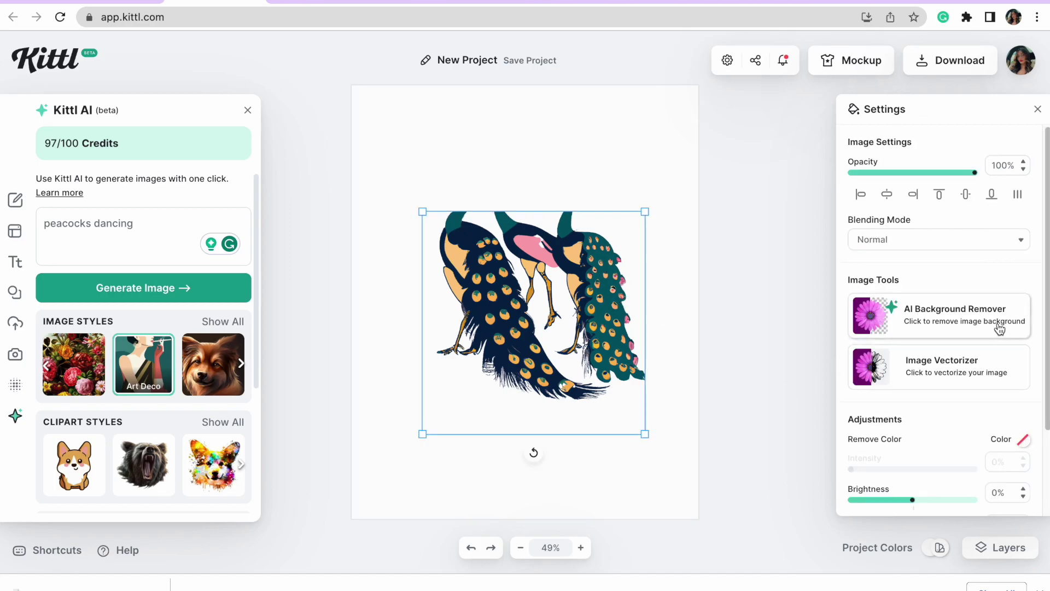
- Enlarge the cut-out peacocks to about the artboard's full width and position them against its upper edge
drag(645, 212, 600, 255)
drag(678, 191, 744, 123)
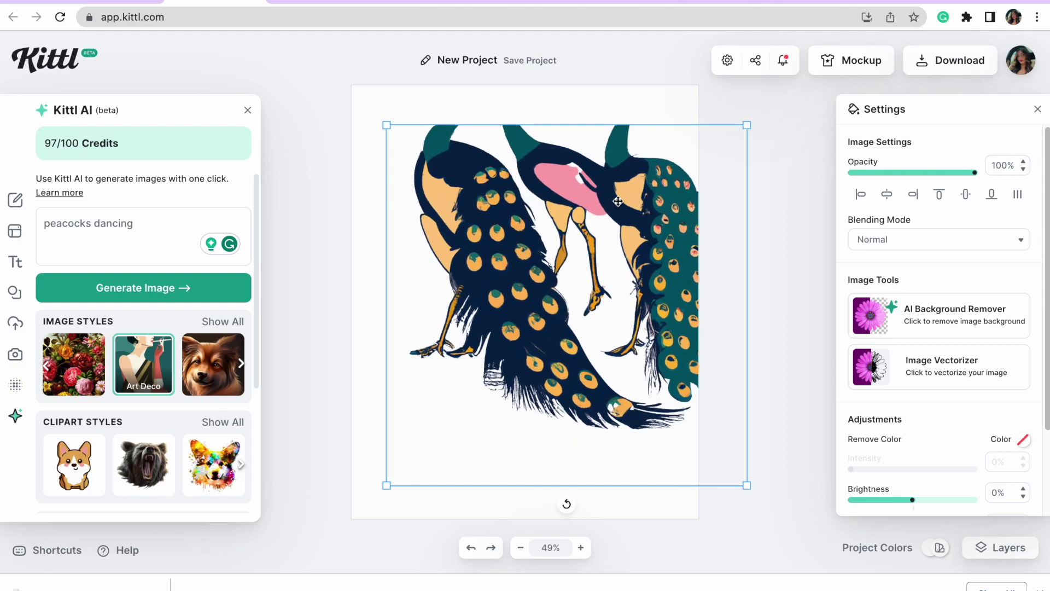
drag(580, 202, 559, 186)
drag(691, 446, 703, 448)
drag(514, 383, 475, 366)
- Set the artboard's background color to light pink (ffdffb)
click(551, 471)
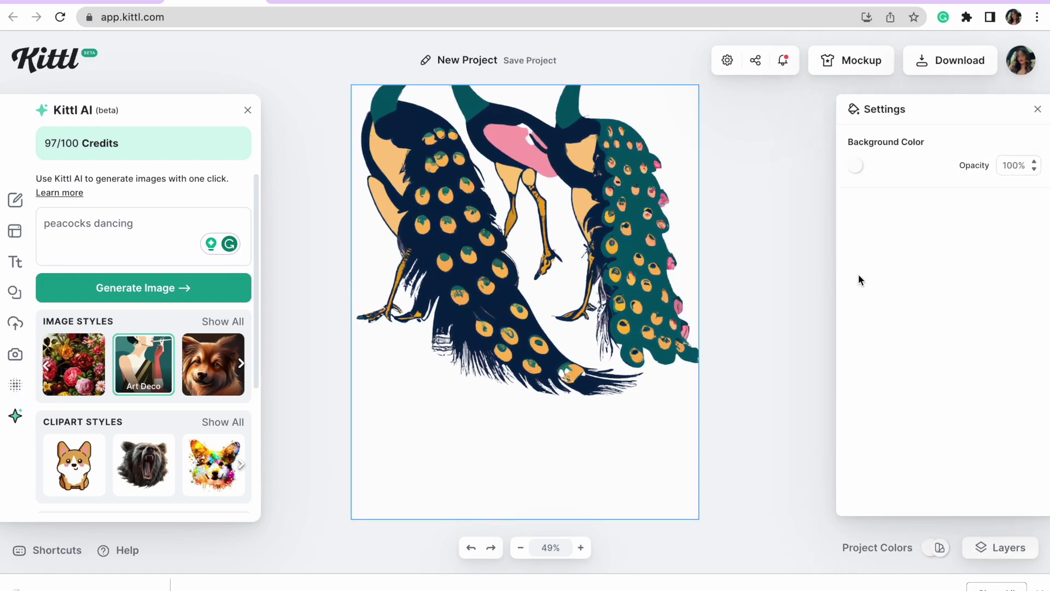
click(854, 167)
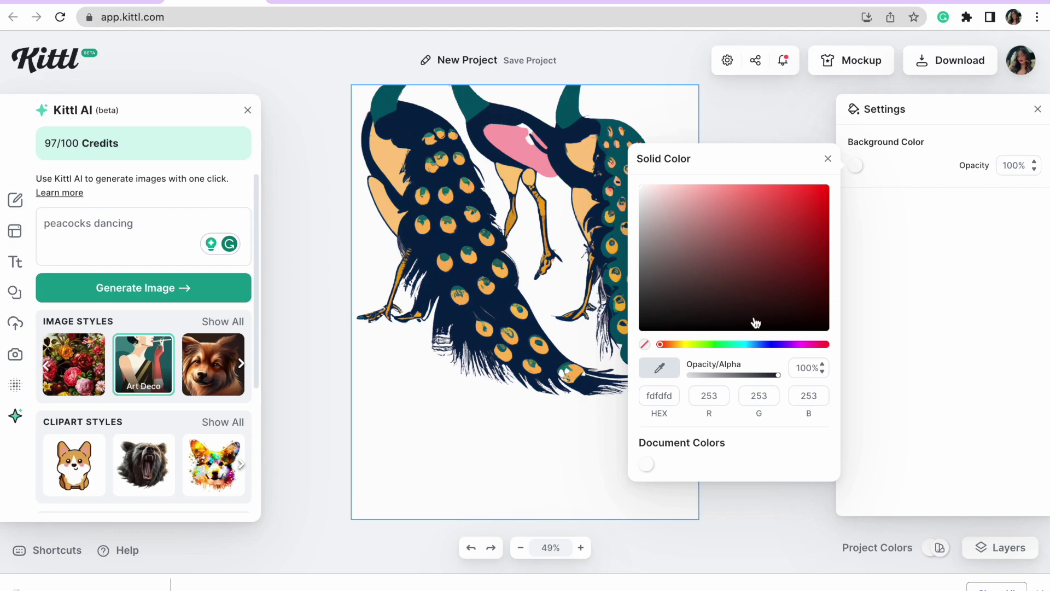
click(801, 344)
drag(763, 229, 668, 189)
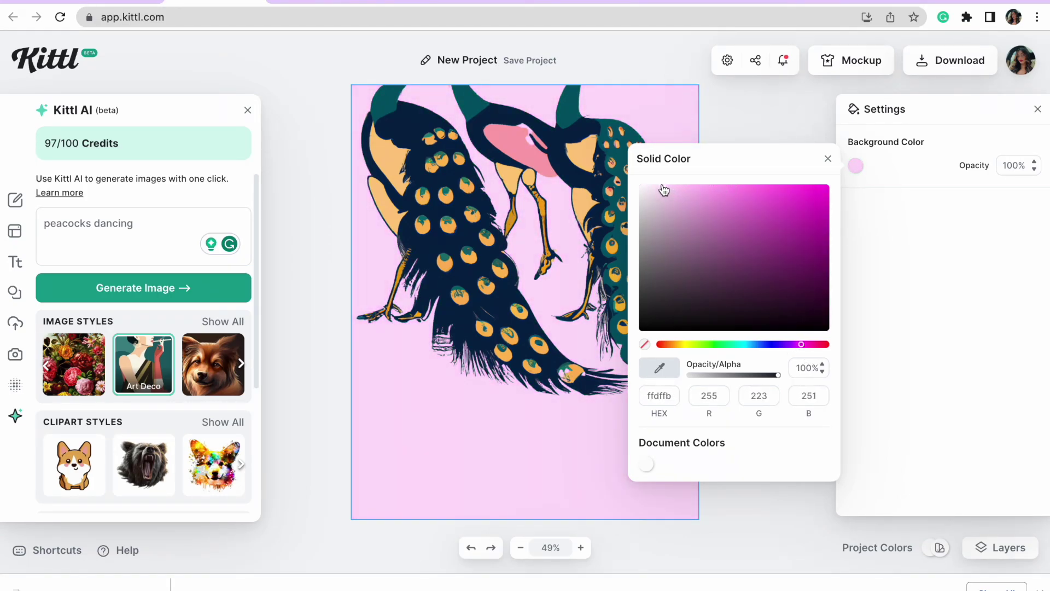
click(749, 118)
click(749, 119)
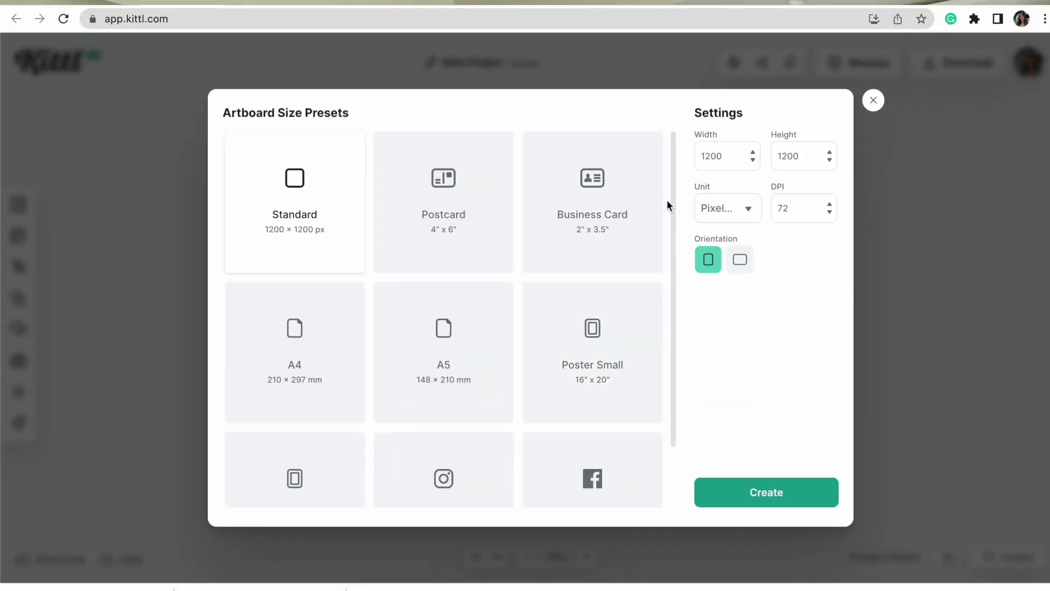
- Create a new artboard from the Poster Big 24" x 36" preset in landscape orientation
scroll(562, 307, down, 2)
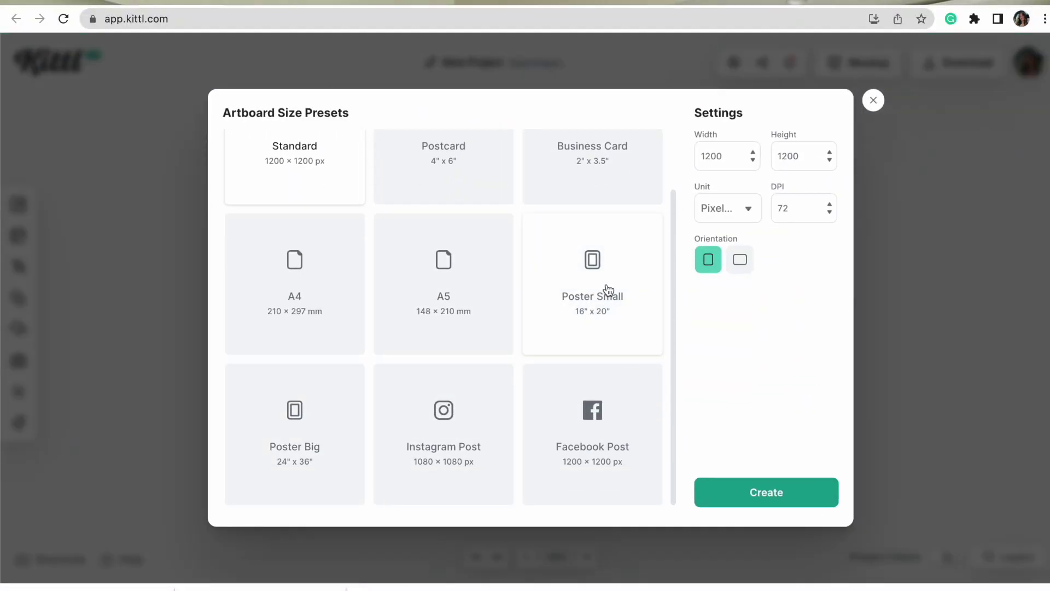
click(282, 411)
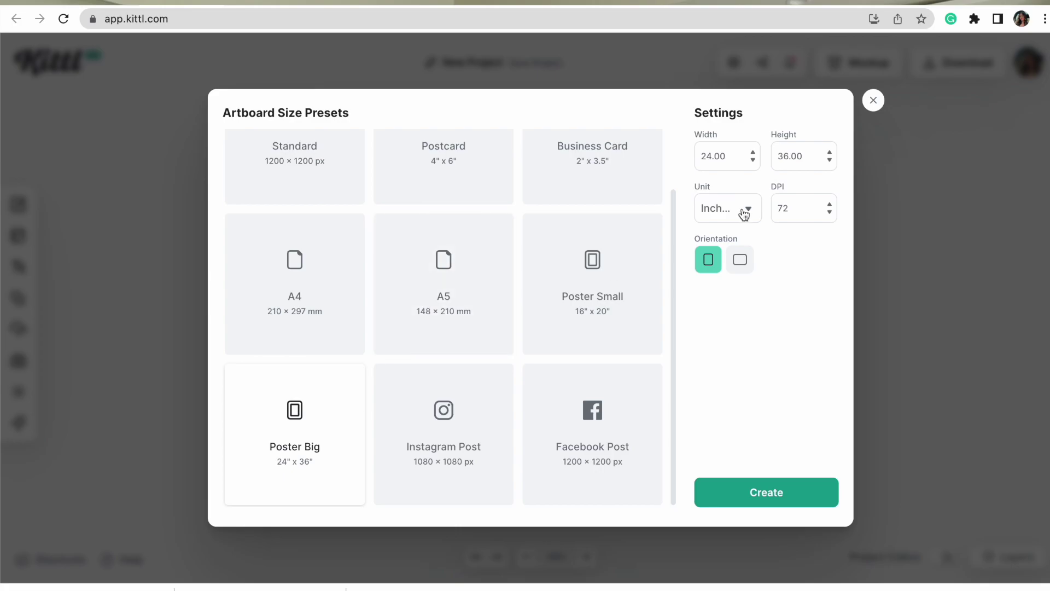
click(742, 260)
click(763, 494)
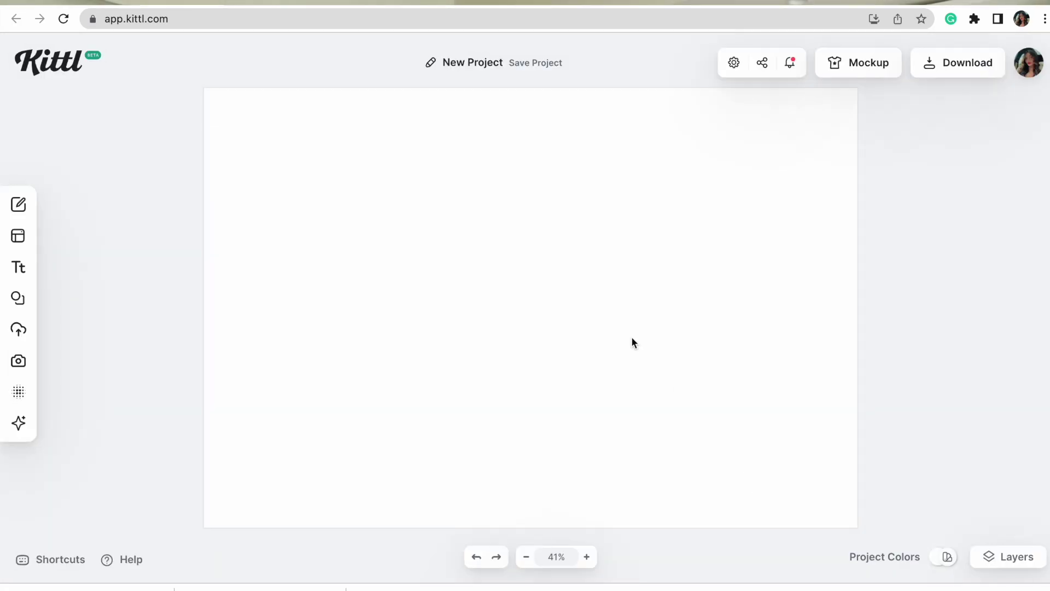
- Generate a Kittl AI image in the Oil Painting style from the prompt "beach waves"
click(20, 423)
click(136, 239)
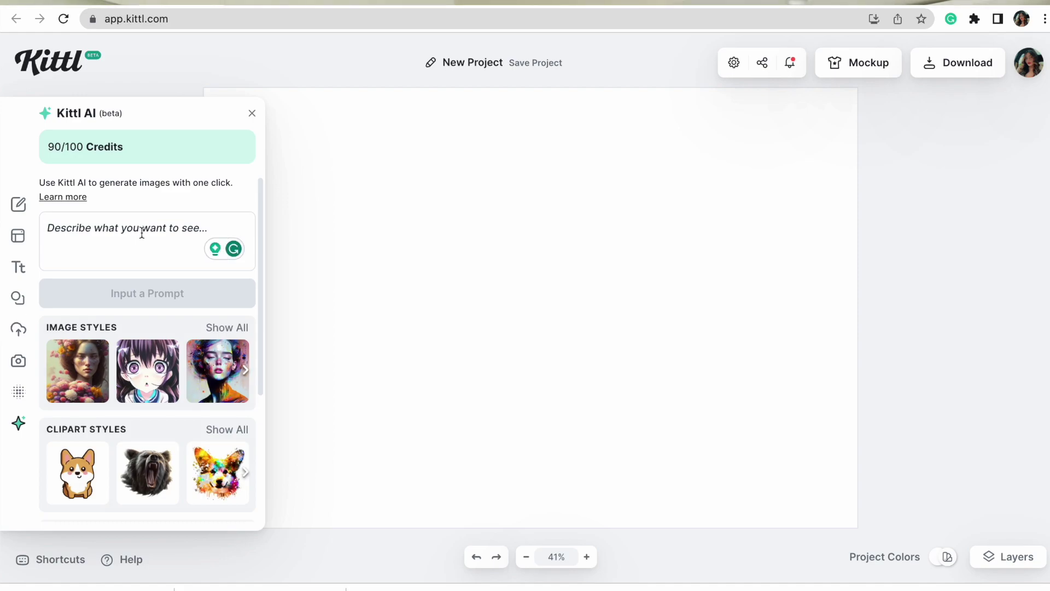
text(beach waves)
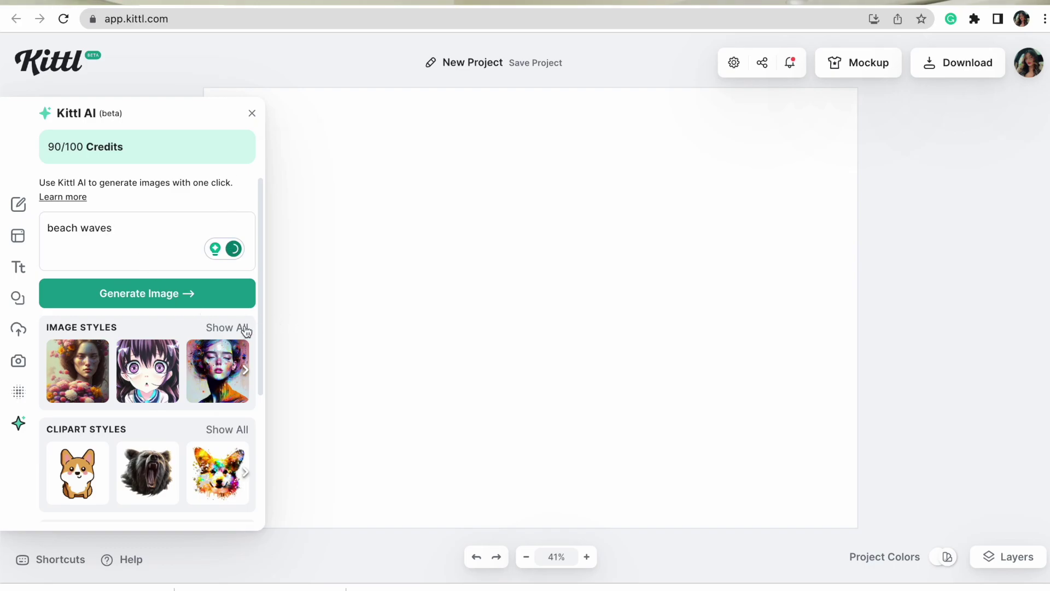
click(246, 331)
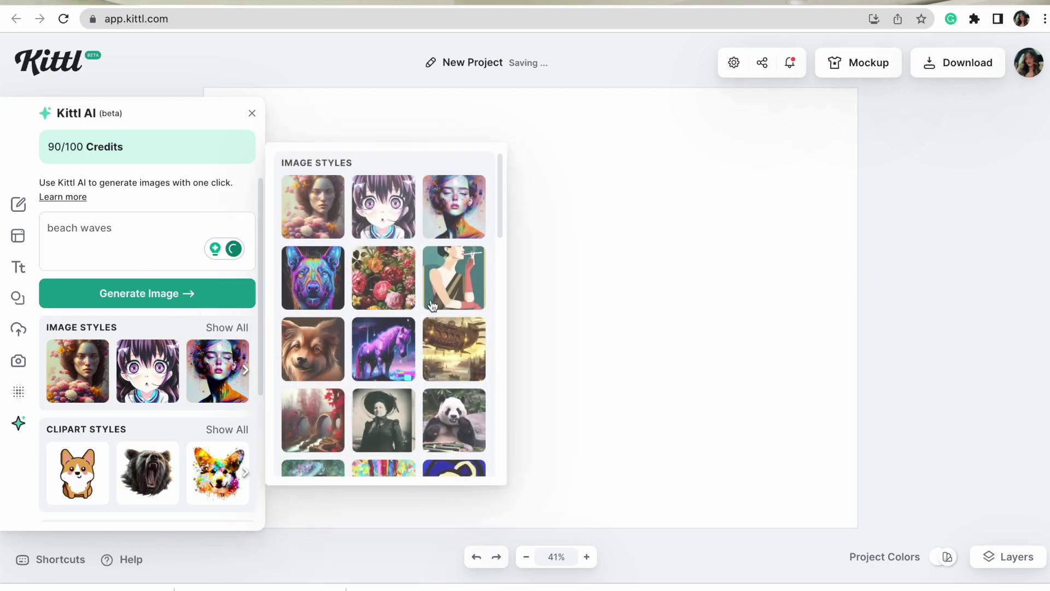
click(383, 279)
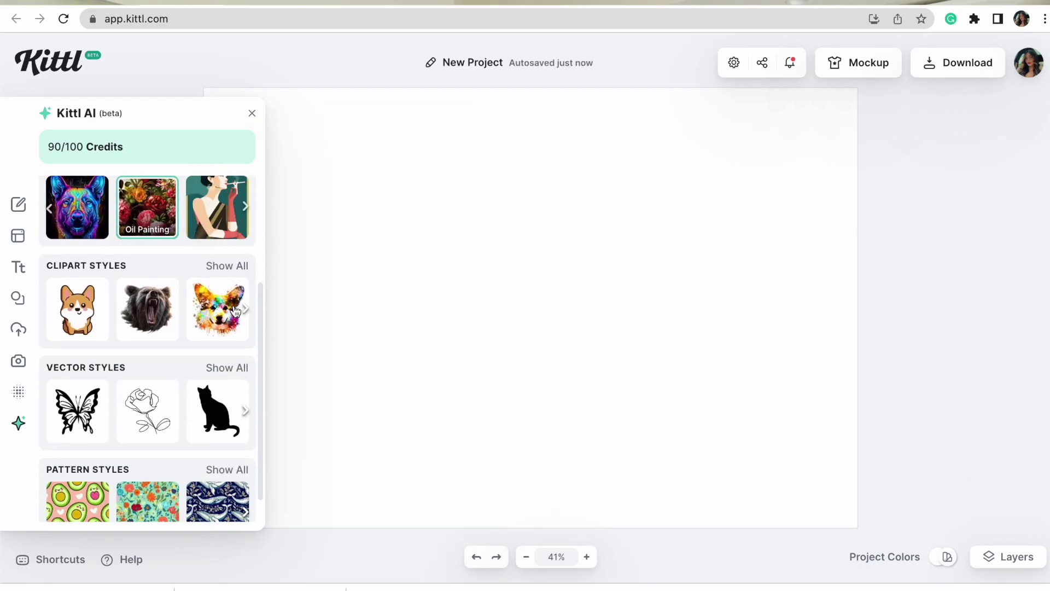
drag(262, 309, 262, 232)
click(185, 253)
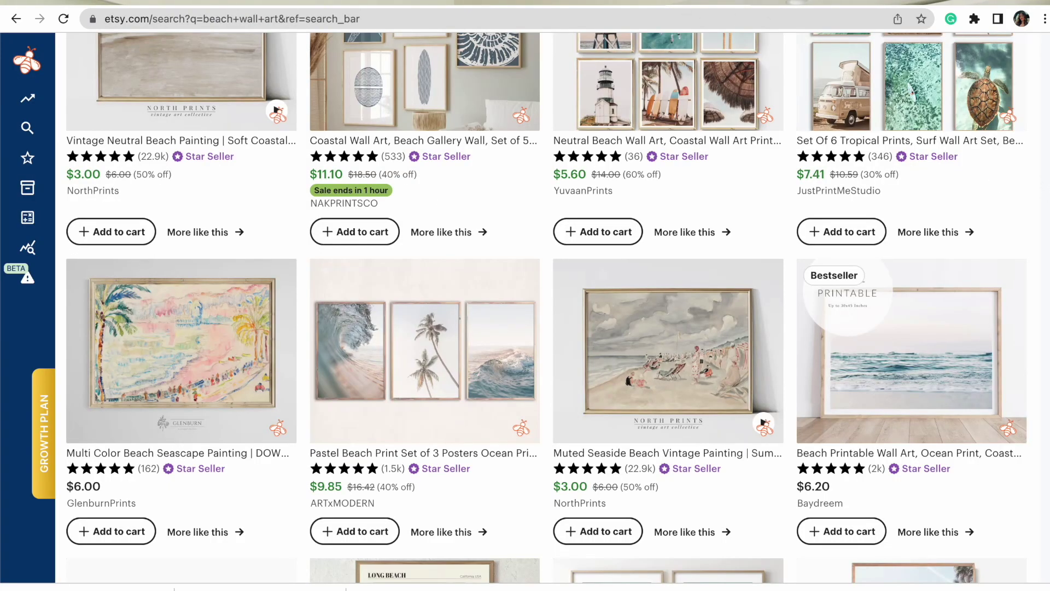
- Examine the Etsy search results for "beach wall art" to compare popular beach print designs
scroll(547, 308, down, 3)
scroll(547, 307, up, 6)
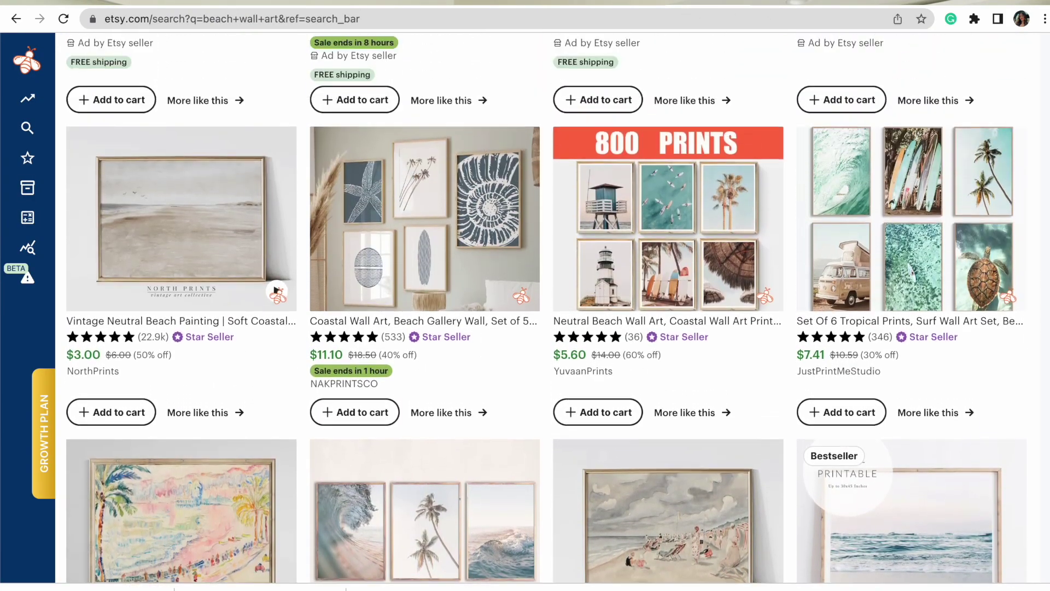
scroll(546, 307, up, 2)
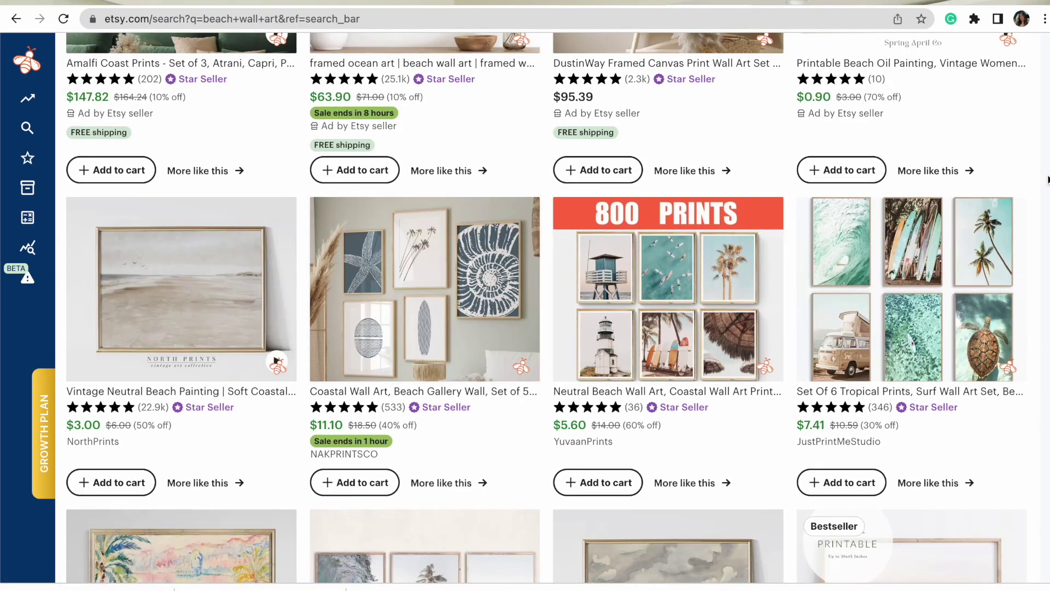
scroll(667, 328, down, 6)
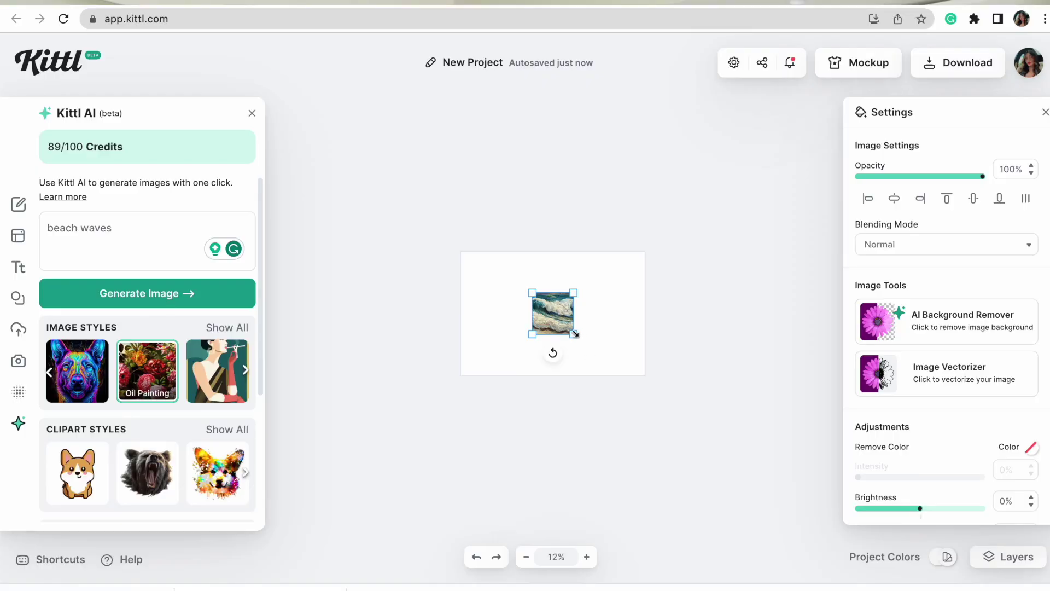
- Enlarge the oil painting beach waves image and position it so it fills the landscape artboard
drag(575, 333, 632, 426)
drag(460, 384, 471, 356)
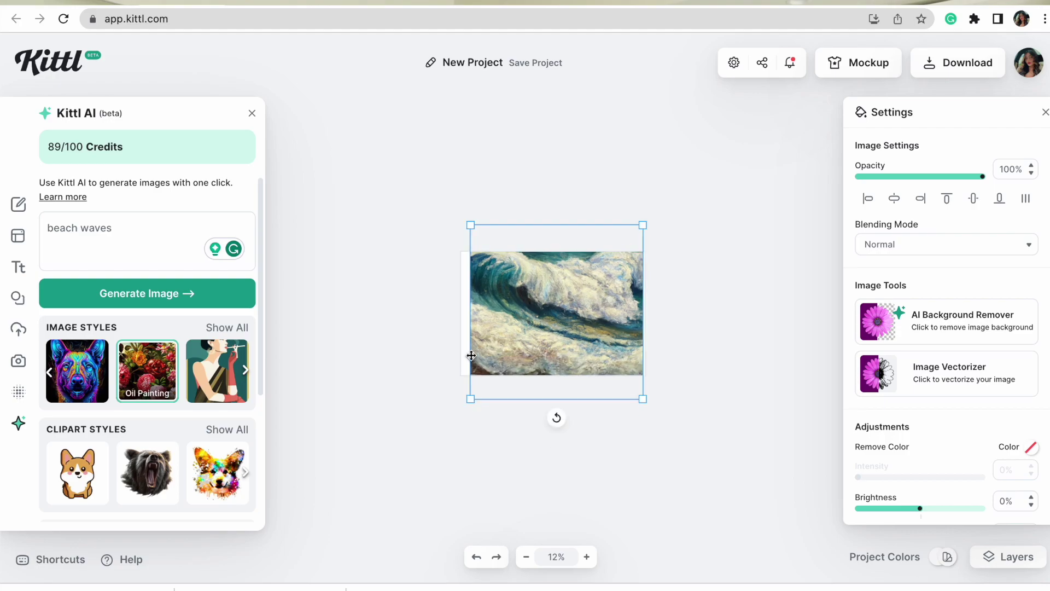
drag(466, 220, 462, 215)
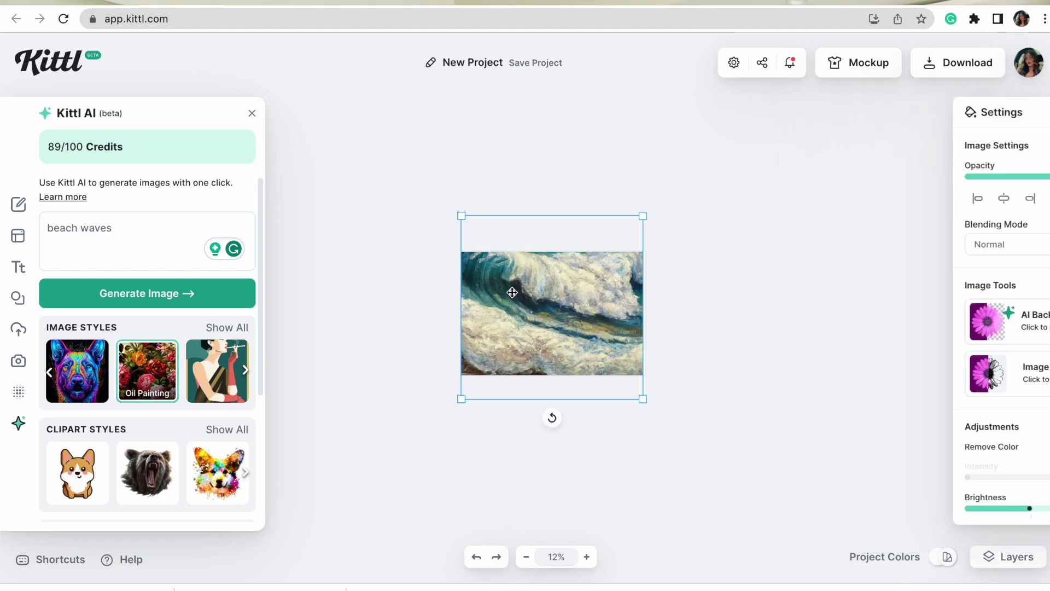
drag(511, 290, 511, 303)
scroll(707, 332, up, 2)
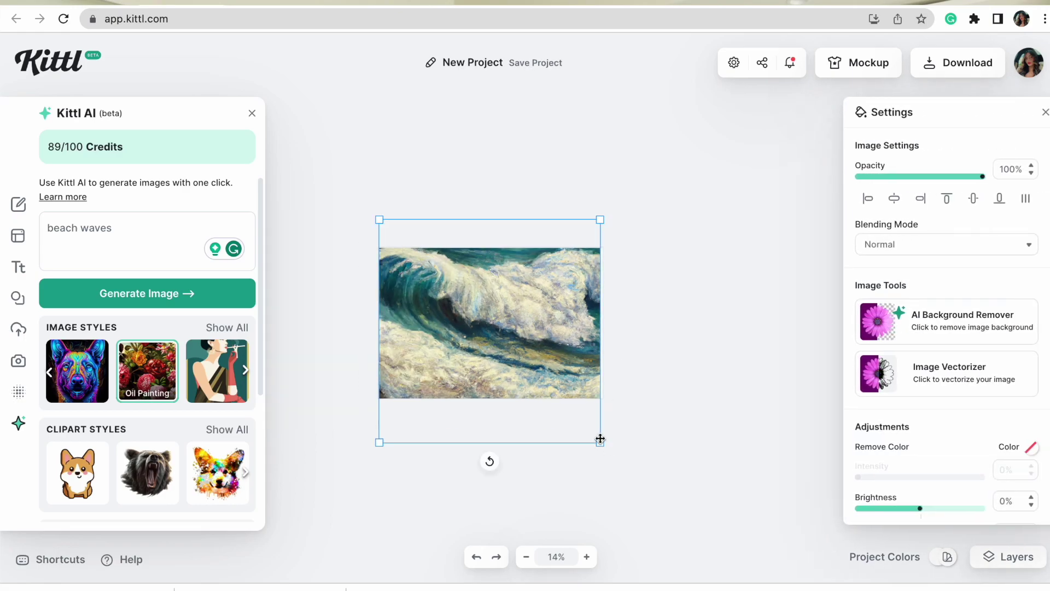
drag(599, 439, 608, 448)
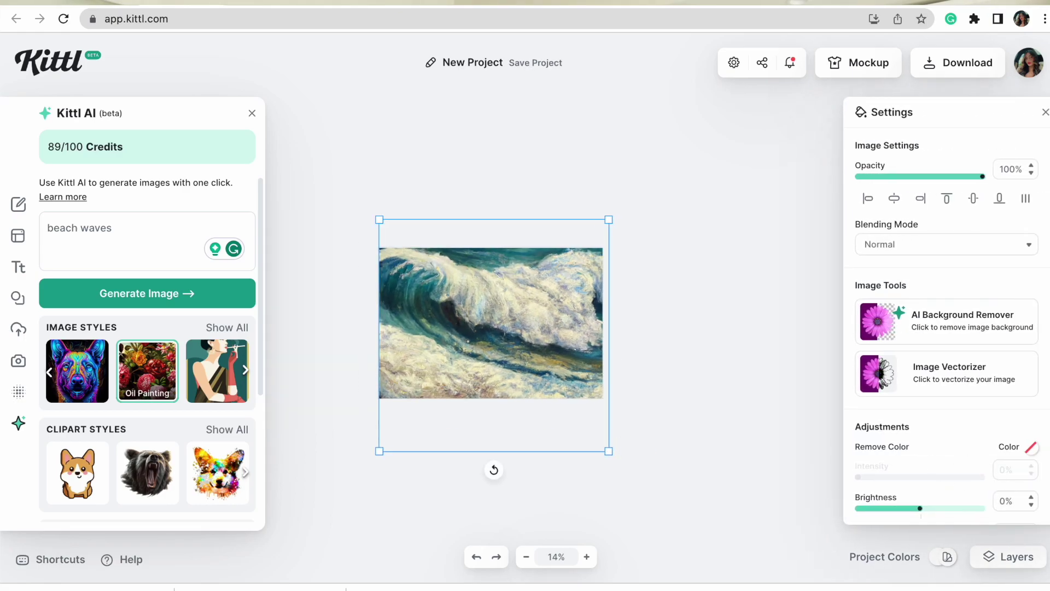
- Set the beach waves image's brightness to -32% and check the painting up close
scroll(946, 328, down, 2)
mouse_move(921, 402)
mouse_down()
mouse_move(902, 403)
mouse_move(936, 406)
mouse_move(904, 410)
mouse_up()
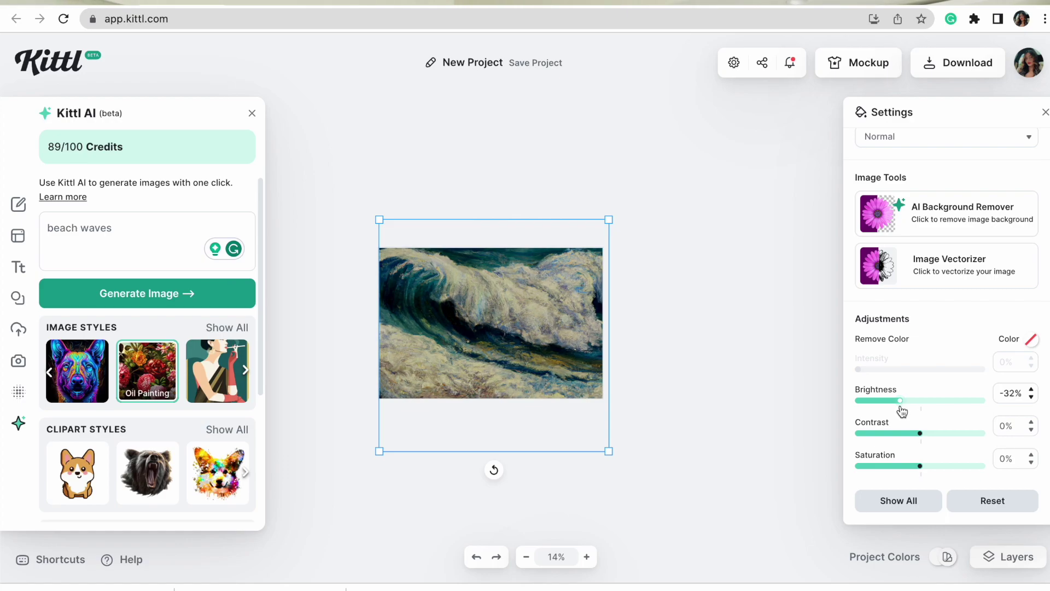
scroll(521, 339, up, 5)
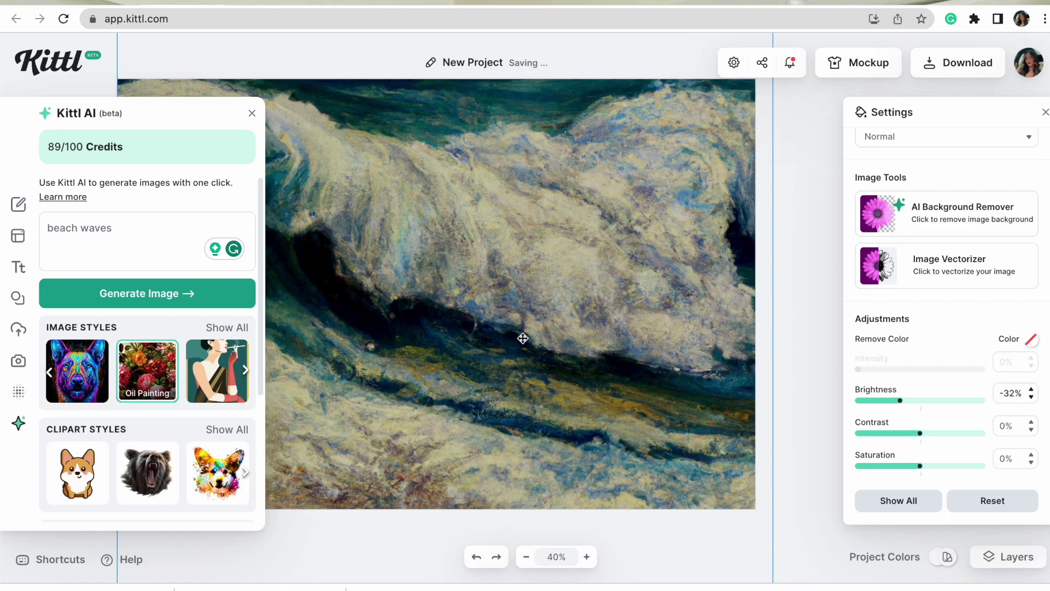
scroll(523, 338, down, 3)
click(674, 311)
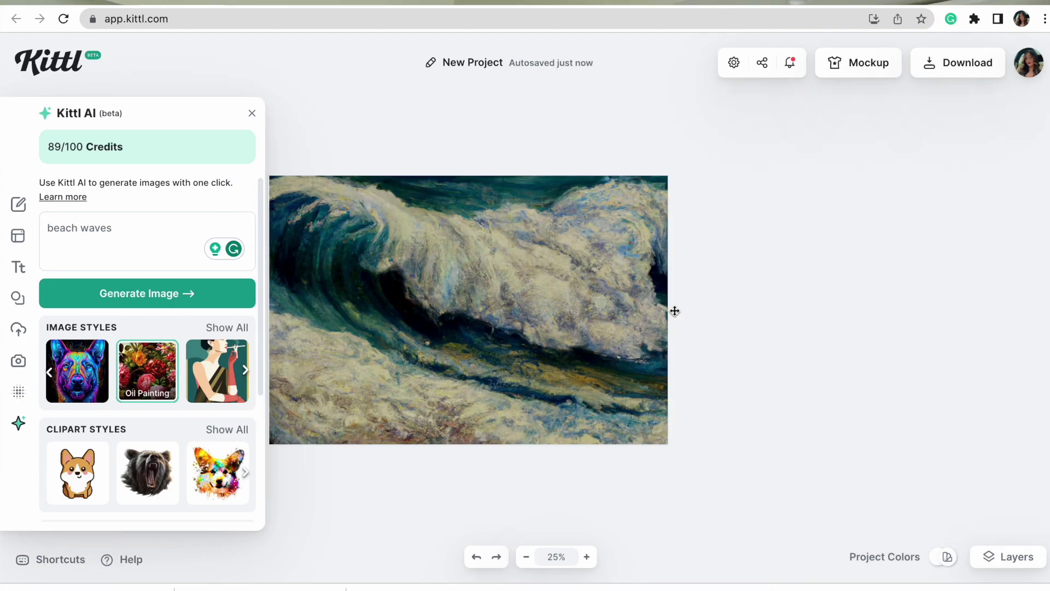
click(481, 248)
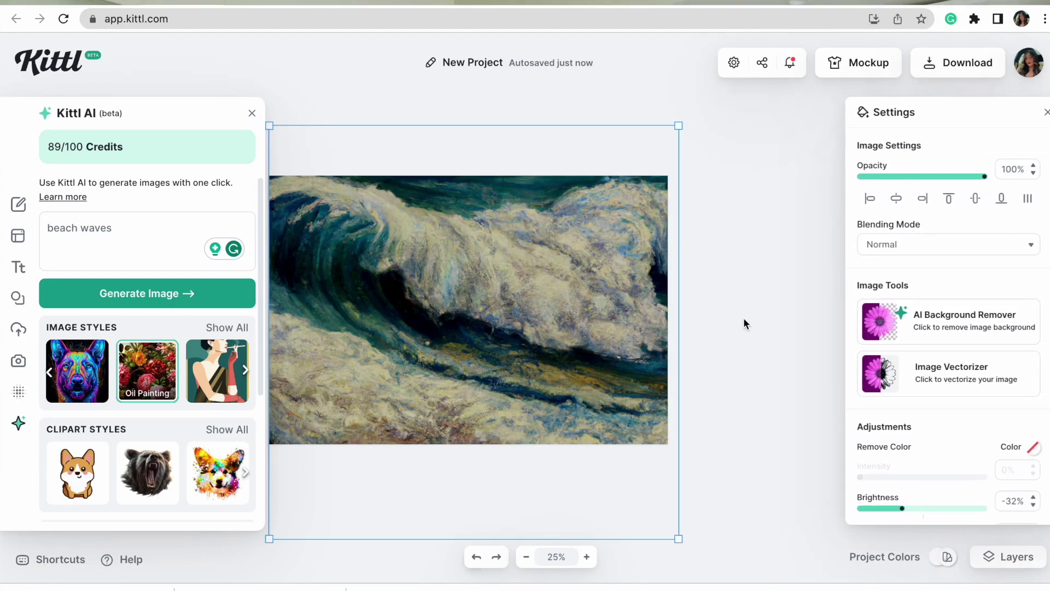
click(741, 318)
click(666, 521)
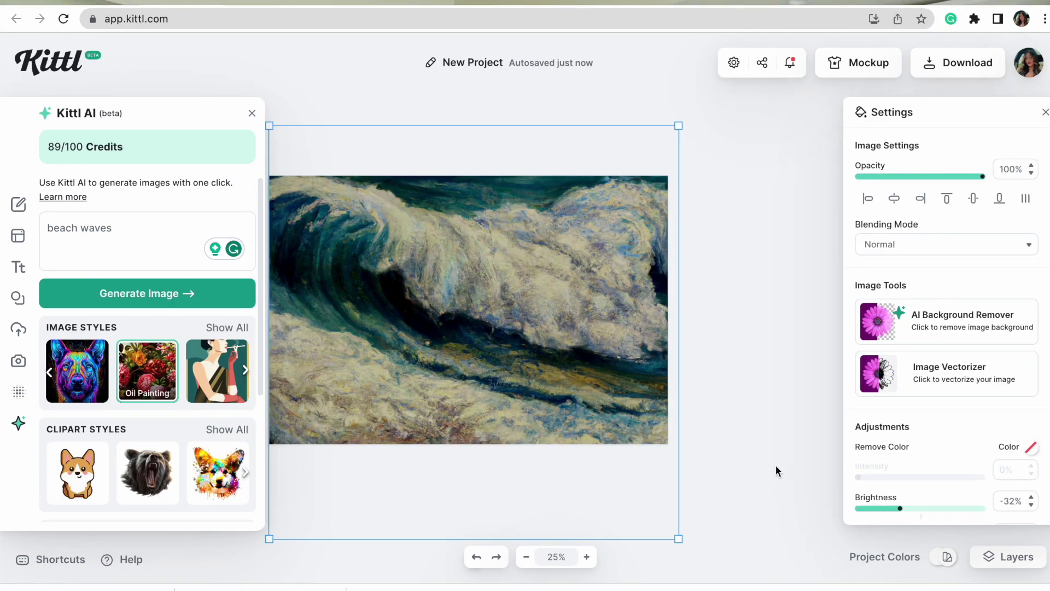
click(684, 458)
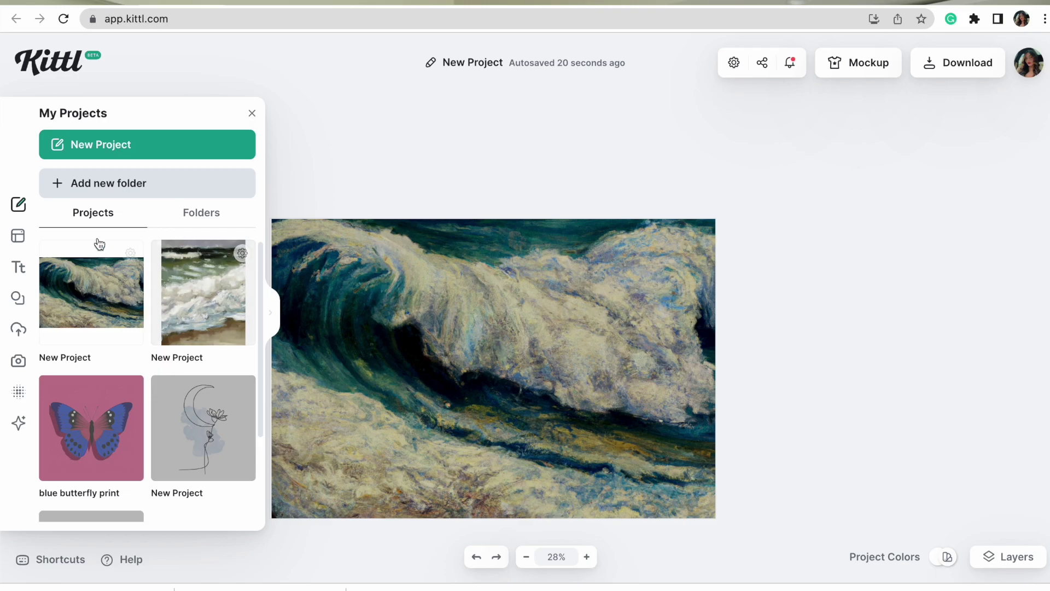
- Show the project folders, look inside New Folder (1), return to the folder list and close the projects overview
click(198, 214)
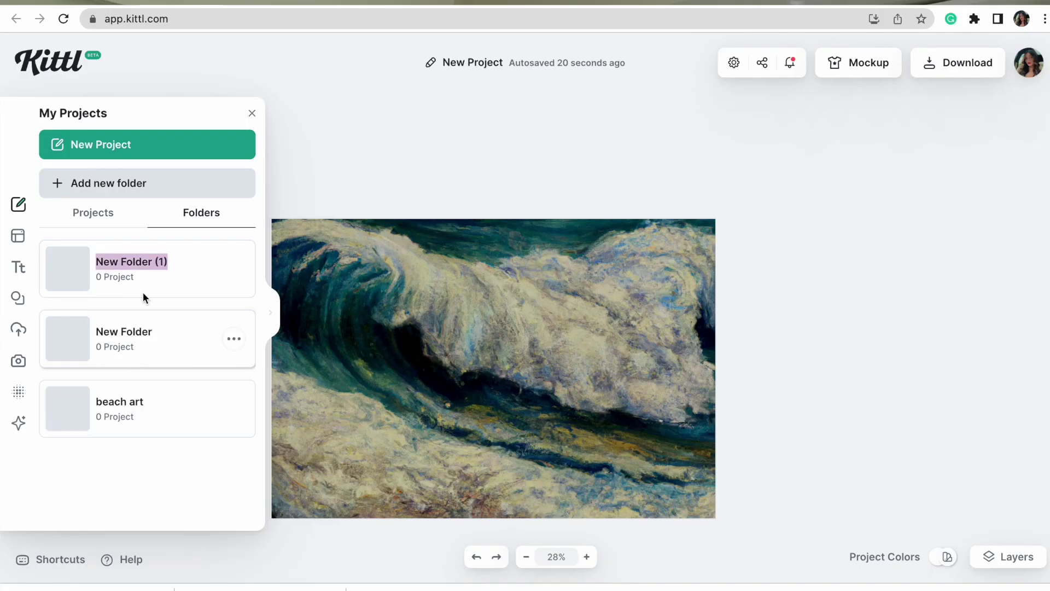
click(130, 255)
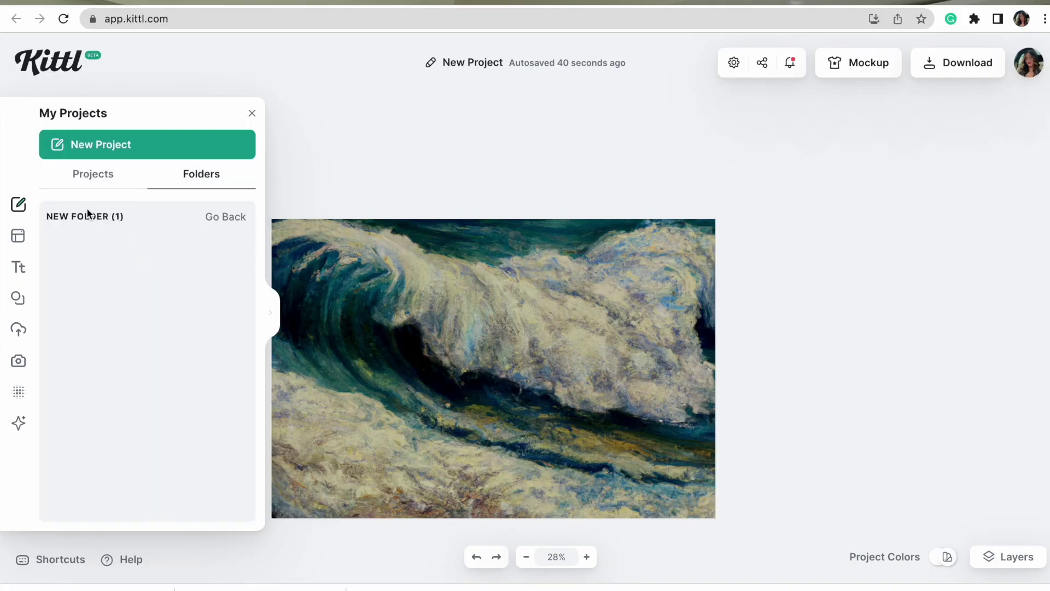
click(226, 216)
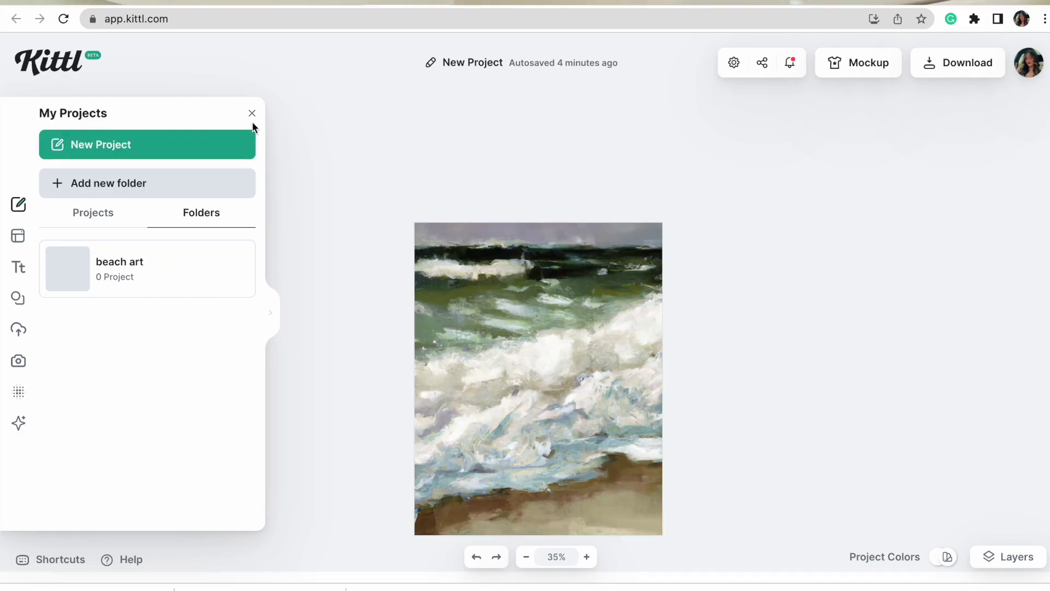
click(252, 113)
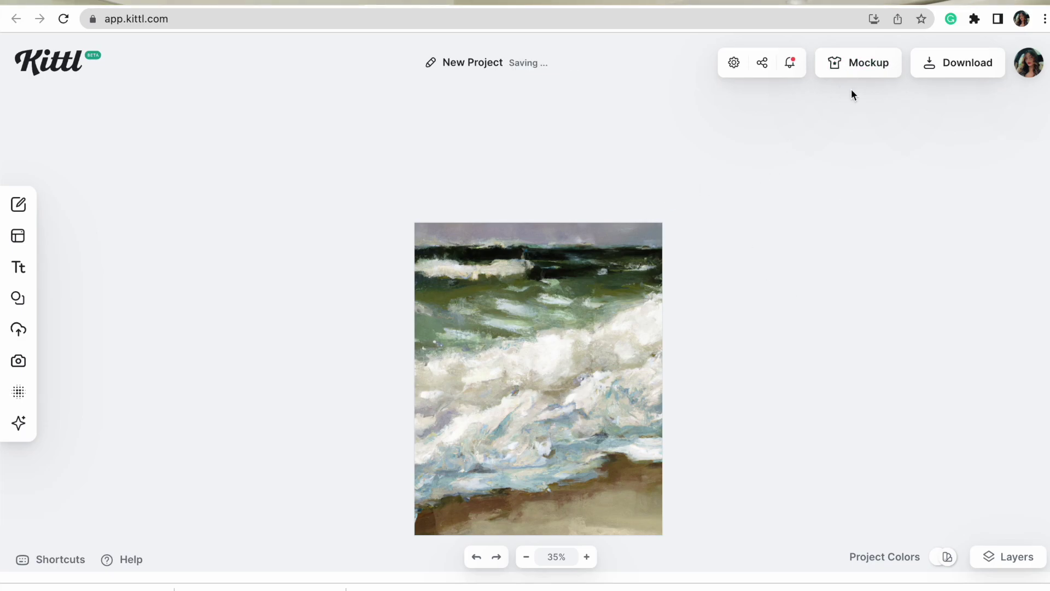
- Place the portrait beach waves poster in the Wall Art mockup with the copper frame, hourglass and rocking horse
click(842, 65)
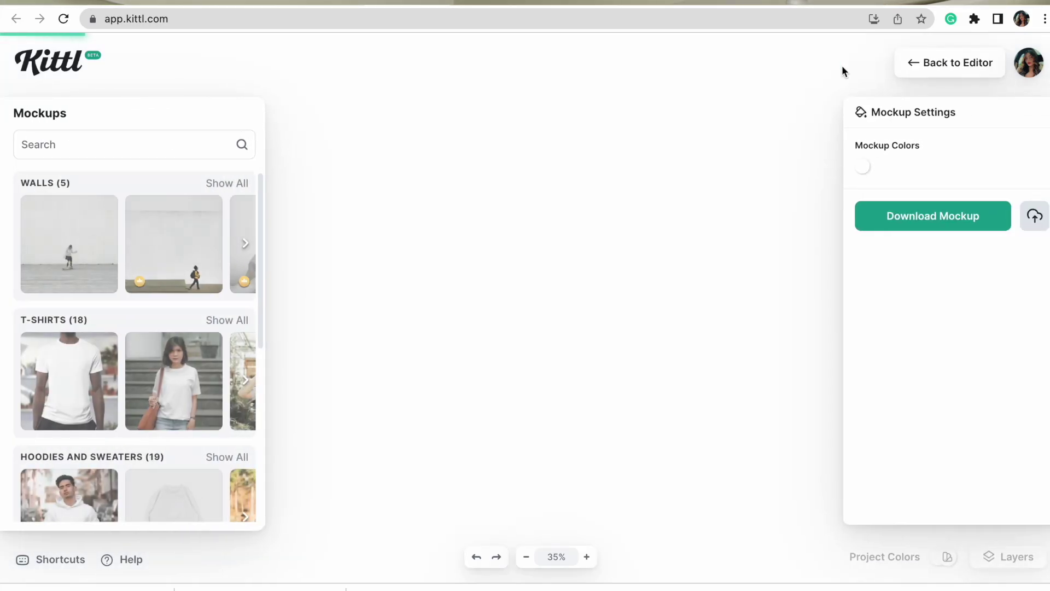
scroll(259, 212, down, 12)
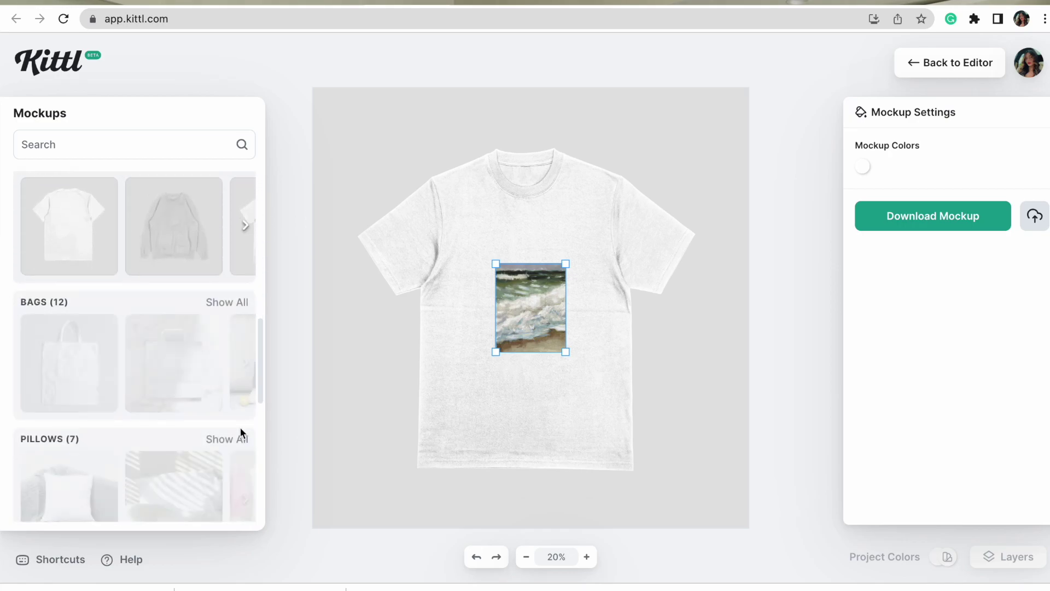
scroll(259, 359, down, 3)
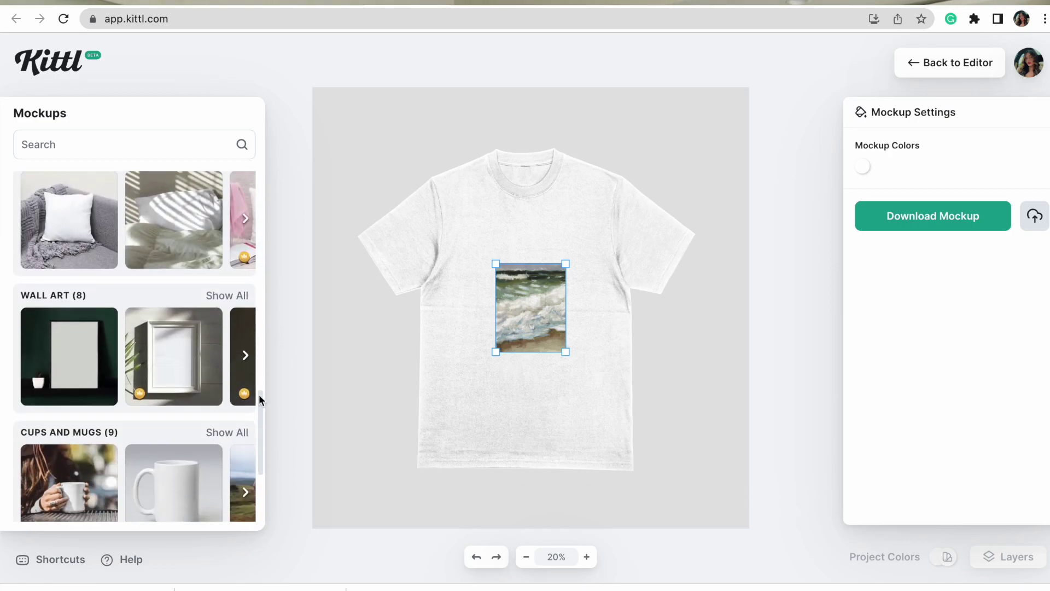
click(226, 295)
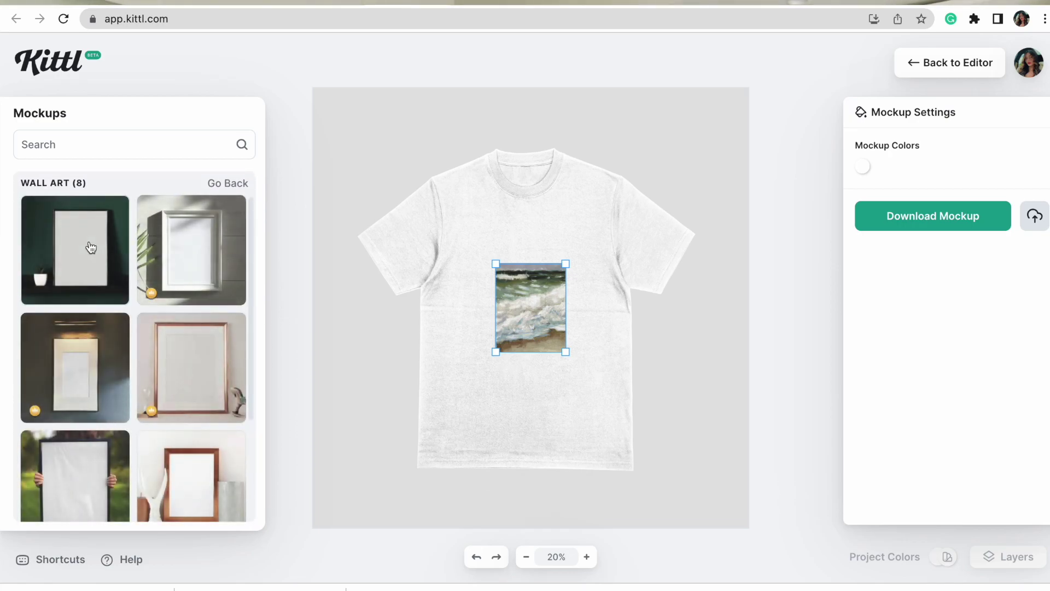
click(221, 373)
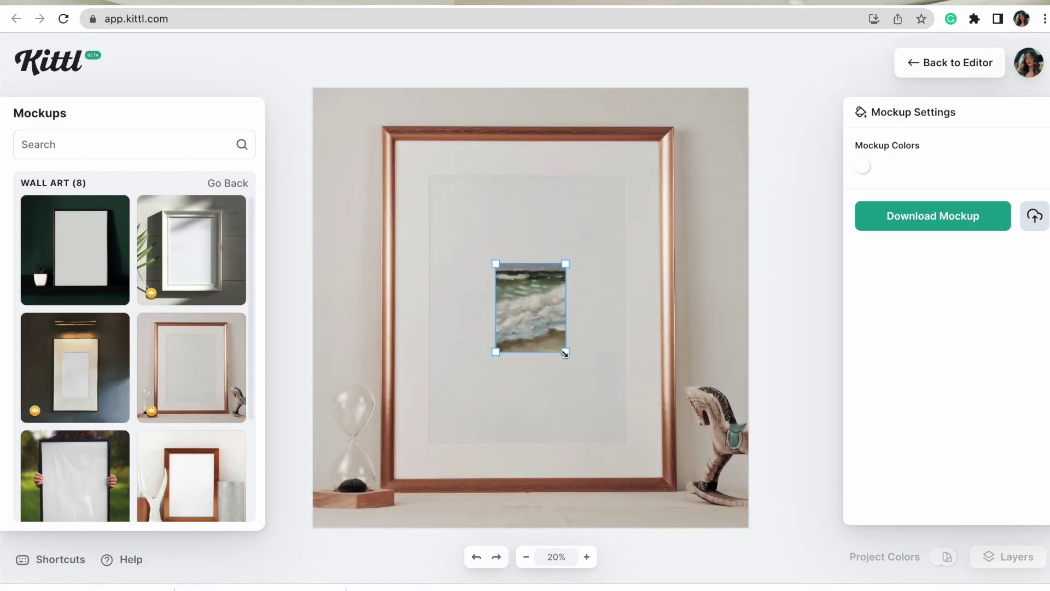
- Enlarge the beach waves print and align it so it fills the opening inside the frame's mat
drag(565, 352, 501, 275)
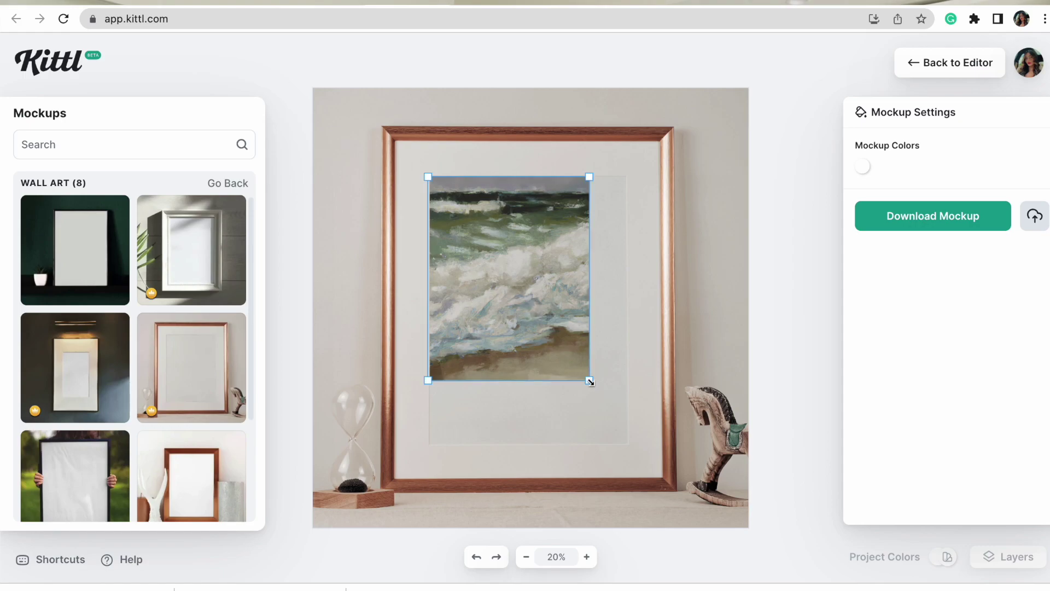
drag(590, 381, 632, 452)
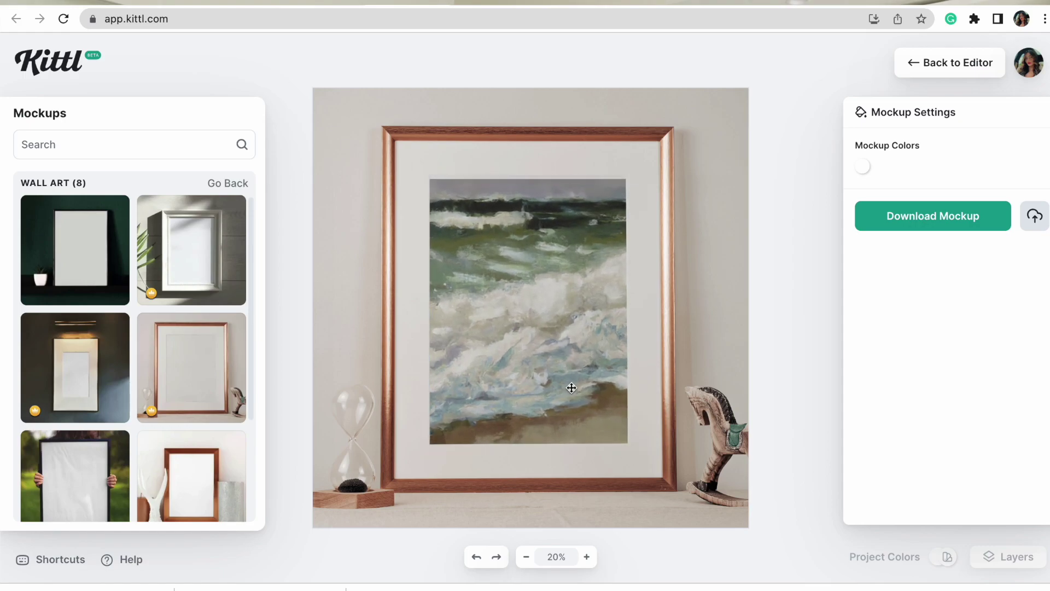
click(707, 305)
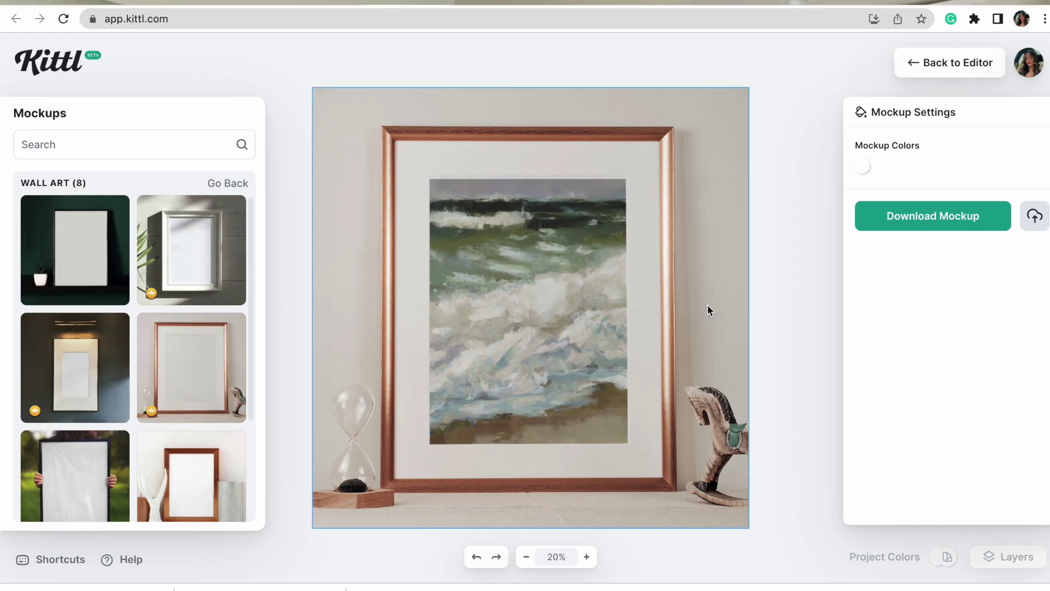